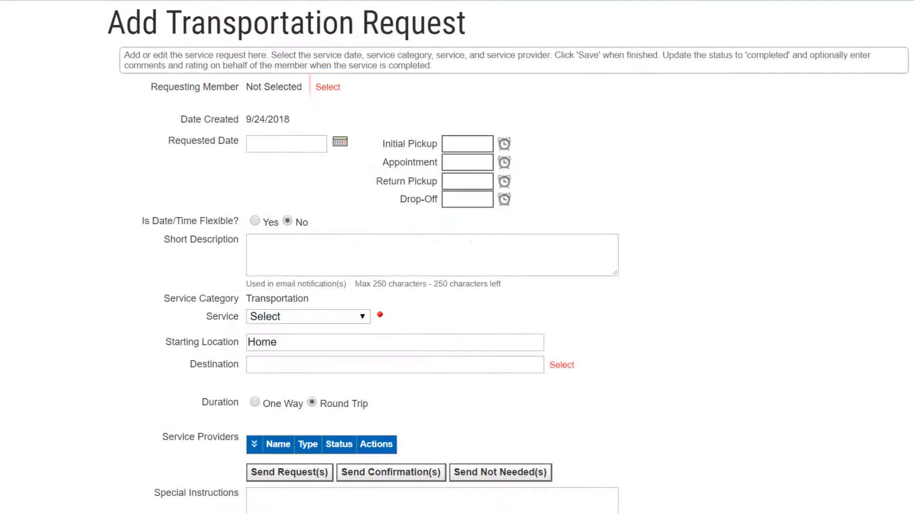
- Search members by last name, assign the second match as the requesting member, and view that member's alert
left_click(329, 88)
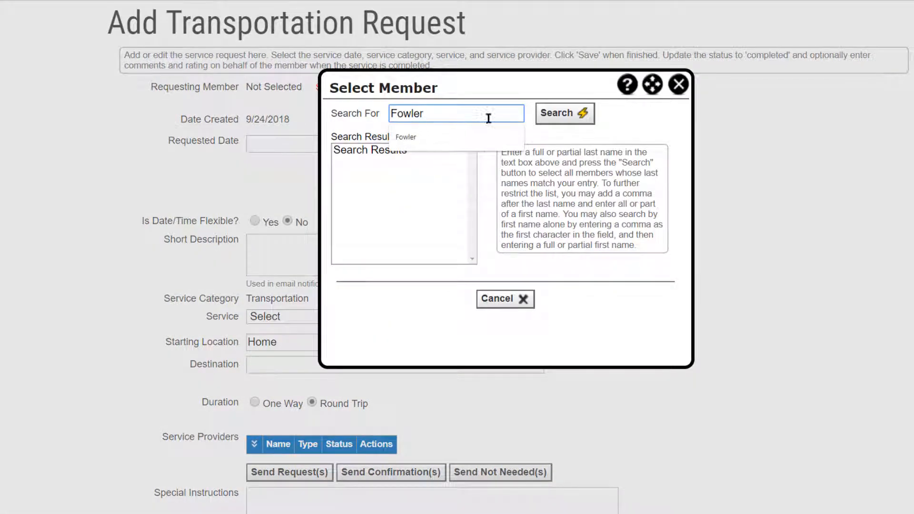
left_click(554, 117)
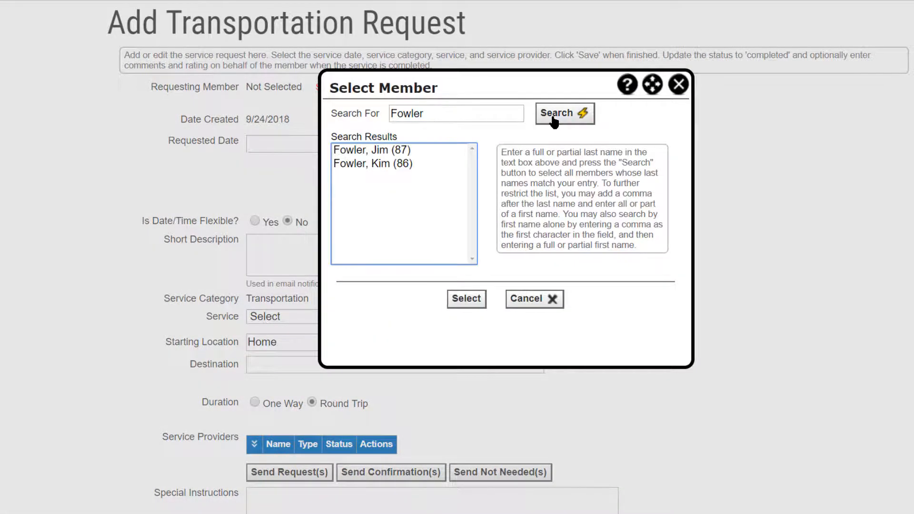
left_click(394, 164)
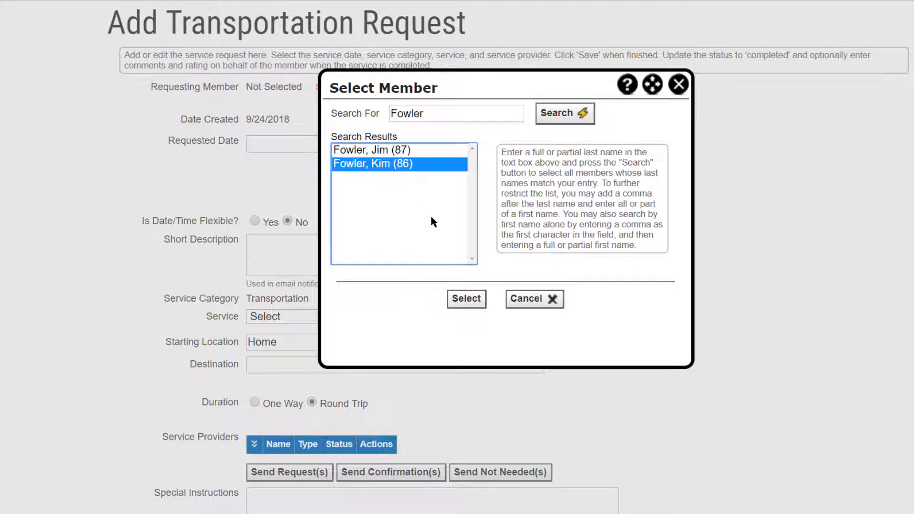
left_click(468, 299)
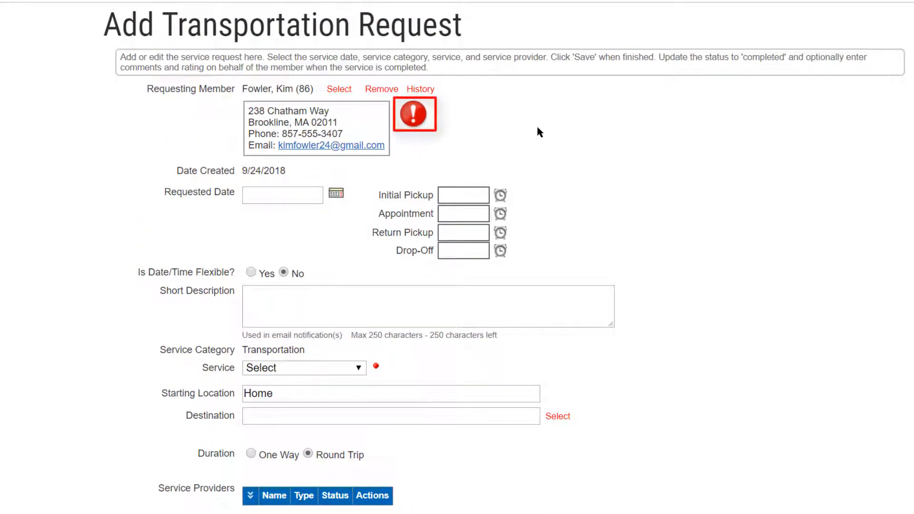
left_click(421, 122)
left_click(421, 122)
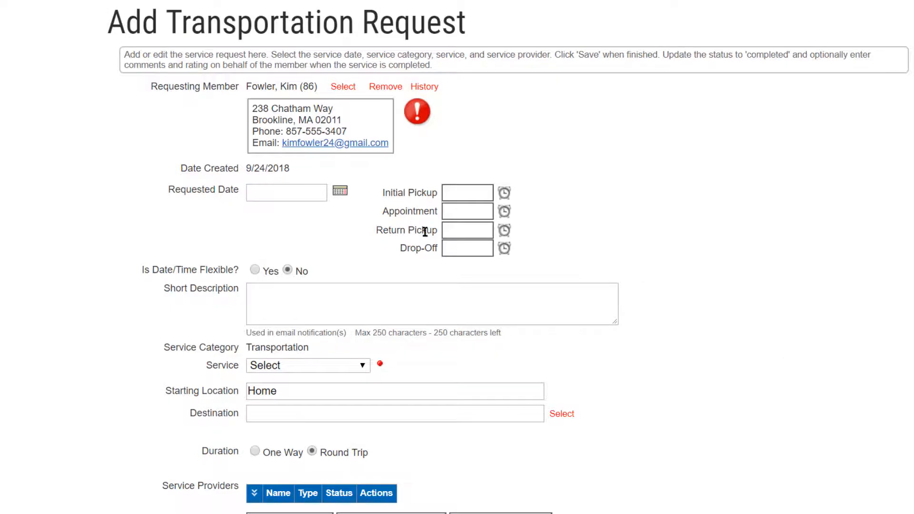
- Set the requested date to 09/27/2018, initial pickup 10:00 AM, appointment 10:40 AM, return pickup 12:00 PM and drop-off 12:30 PM, with date/time flexibility No
left_click(340, 193)
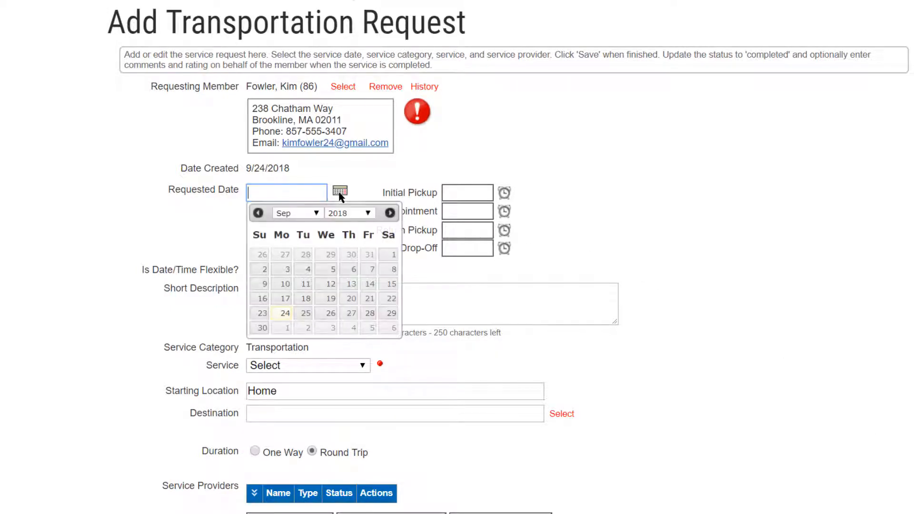
left_click(351, 314)
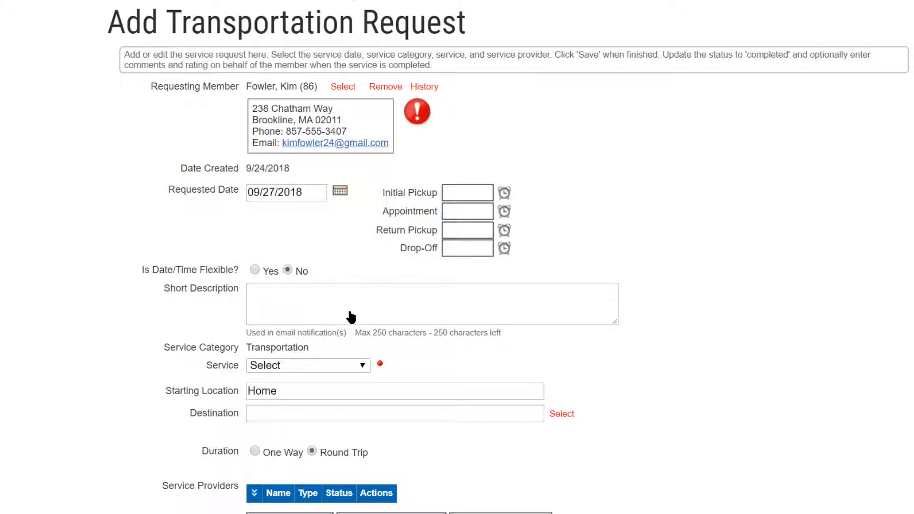
left_click(504, 194)
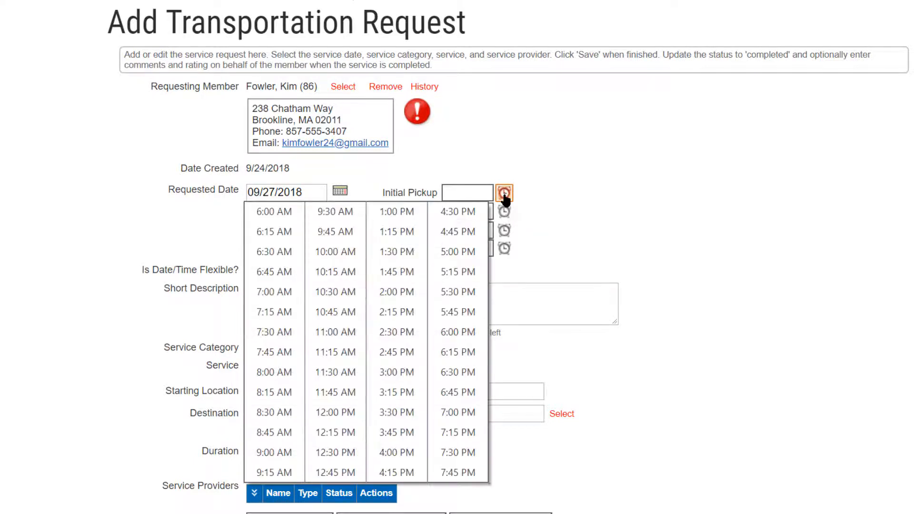
left_click(355, 255)
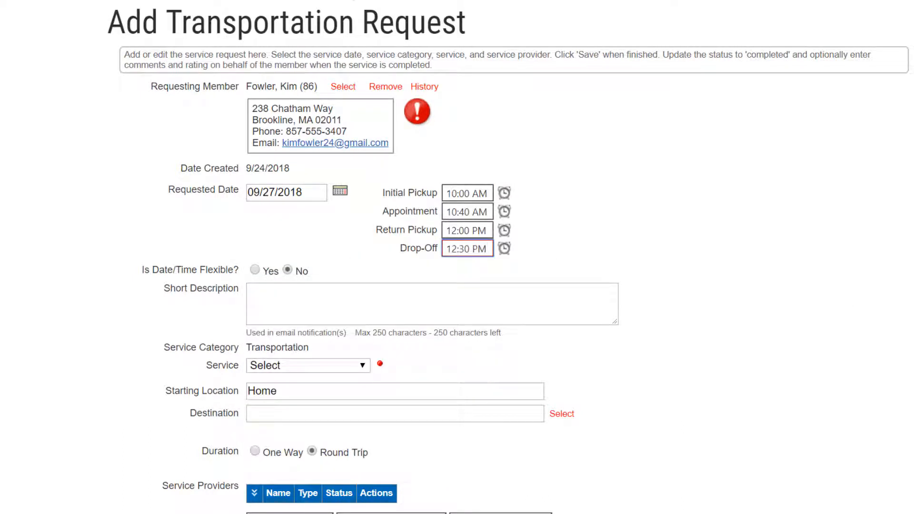
left_click(255, 270)
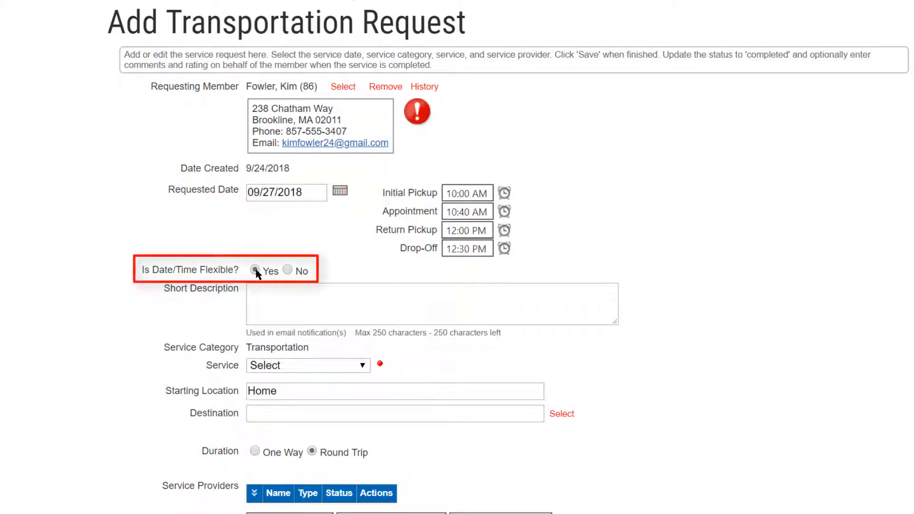
left_click(288, 271)
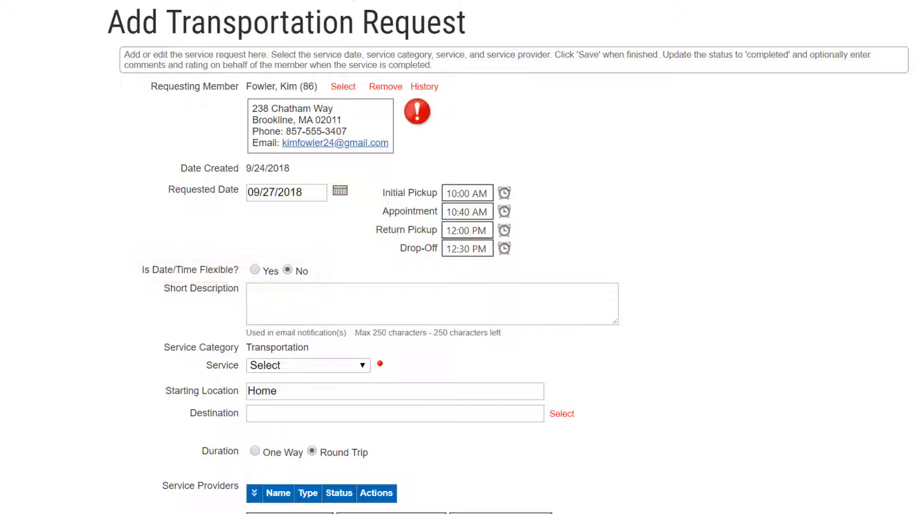
- Enter "Monthly blood test" as the short description and choose Medical Trip as the service
type("Monthly blood test")
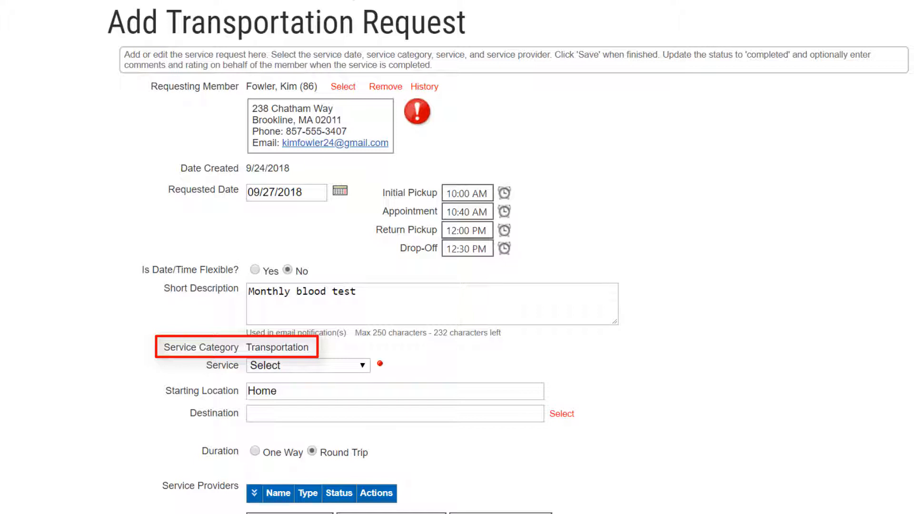
left_click(366, 367)
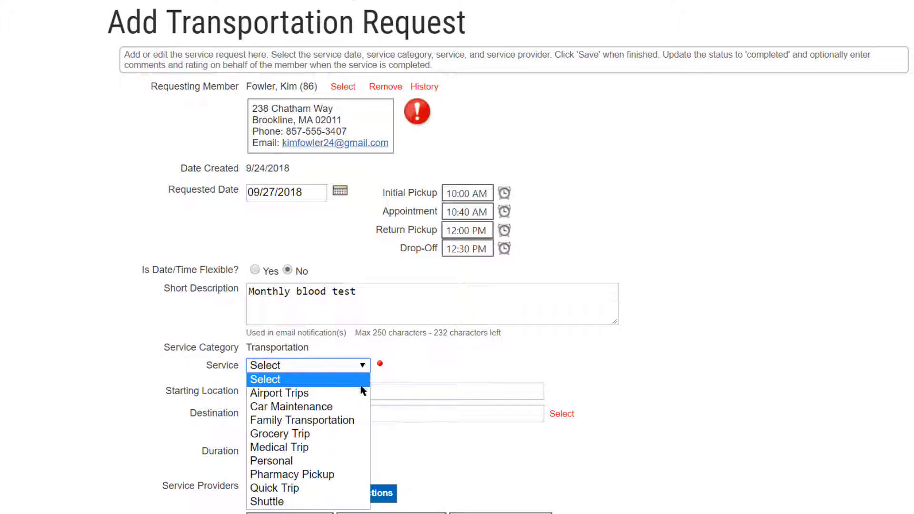
left_click(339, 449)
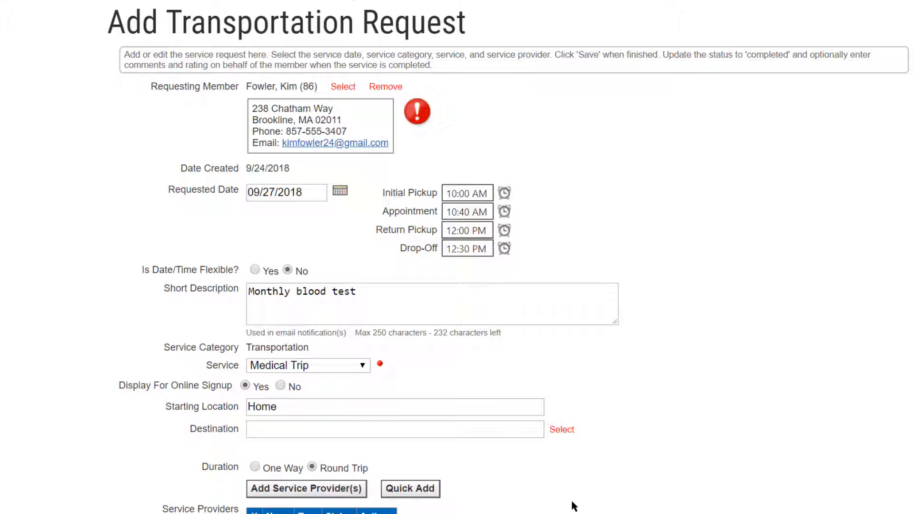
- Look up the saved destinations and set Northwest Community Hospital as the trip's destination
left_click(568, 431)
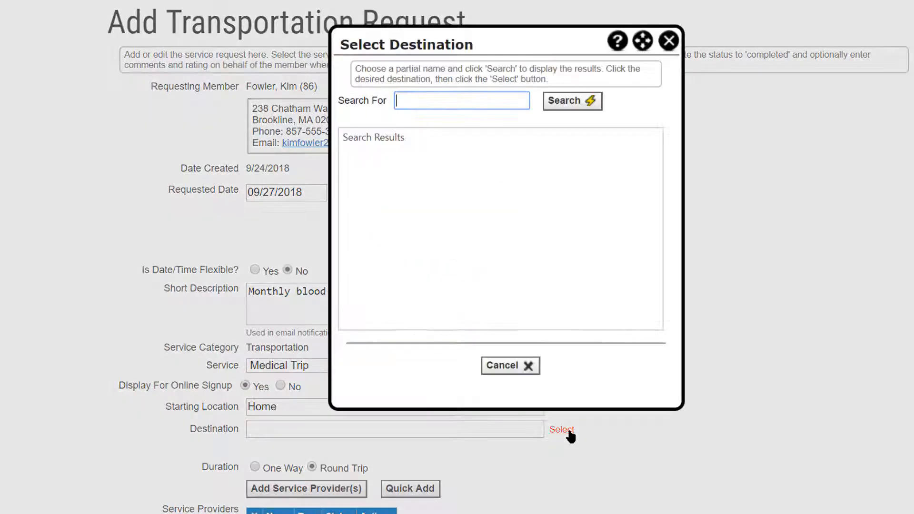
left_click(571, 106)
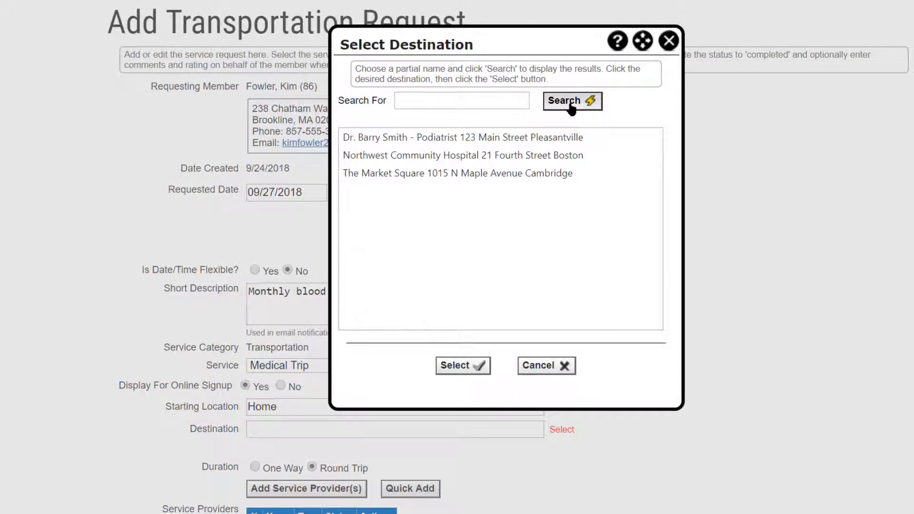
left_click(544, 141)
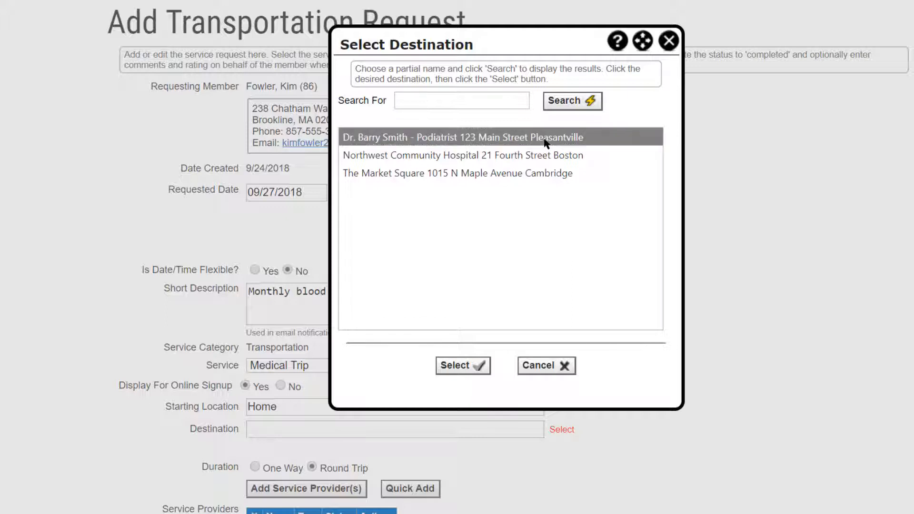
left_click(546, 159)
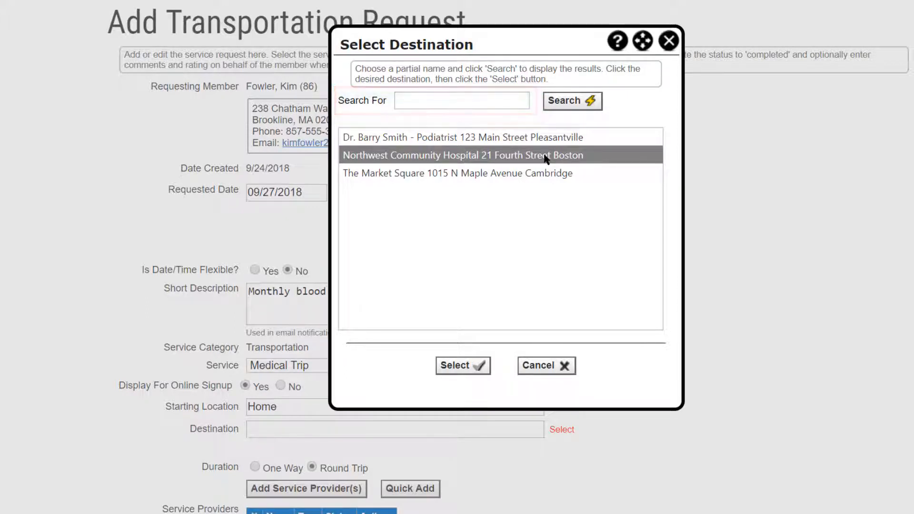
left_click(463, 366)
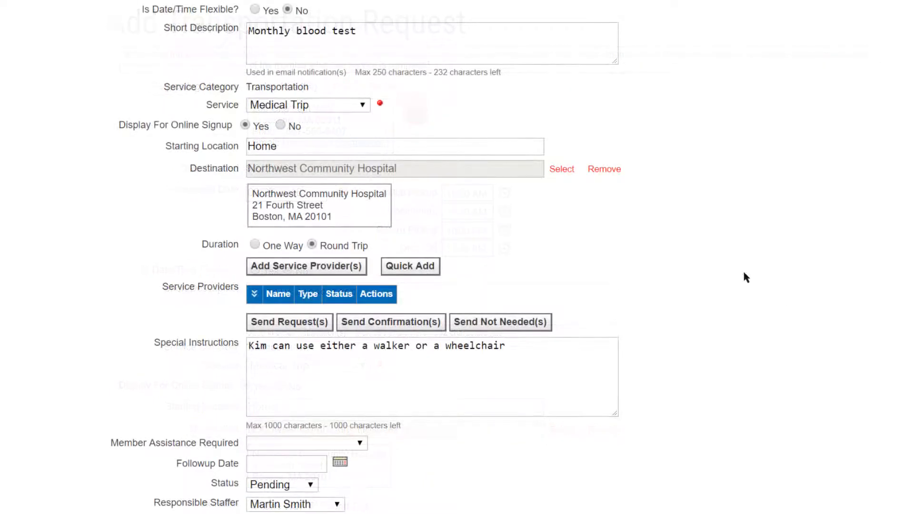
- Replace the destination with "Specialist, see address in the notes" and add the specialist's name and address to the special instructions
left_click(604, 169)
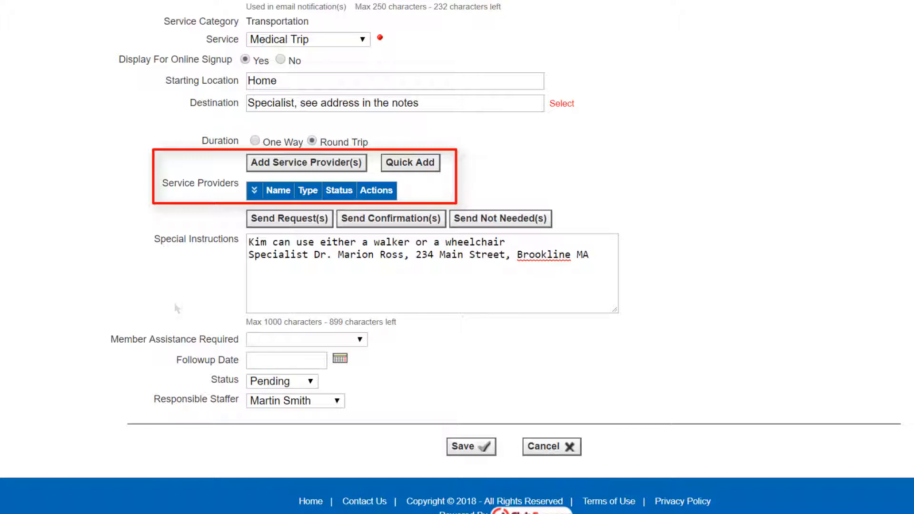
- List the service providers for the trip, including Backup-Might Be Available and Call me if Really Desperate volunteers, for all metro areas
left_click(310, 165)
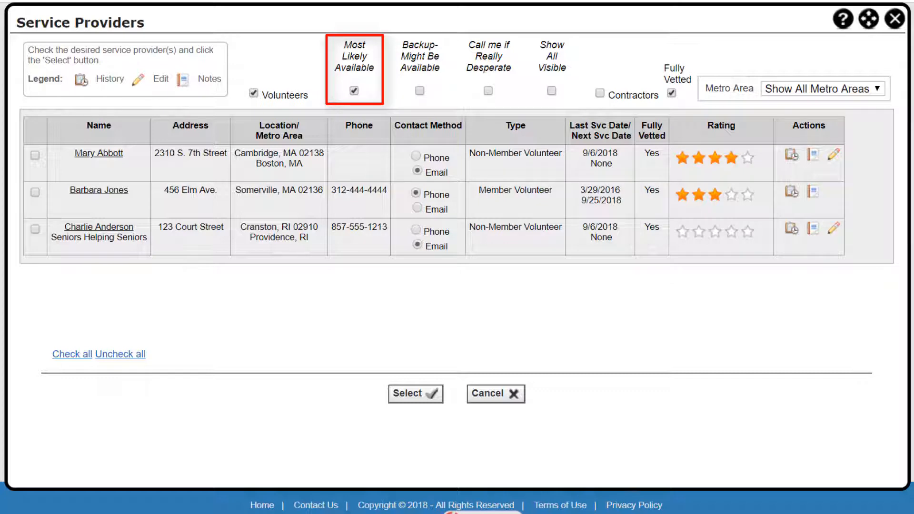
left_click(419, 91)
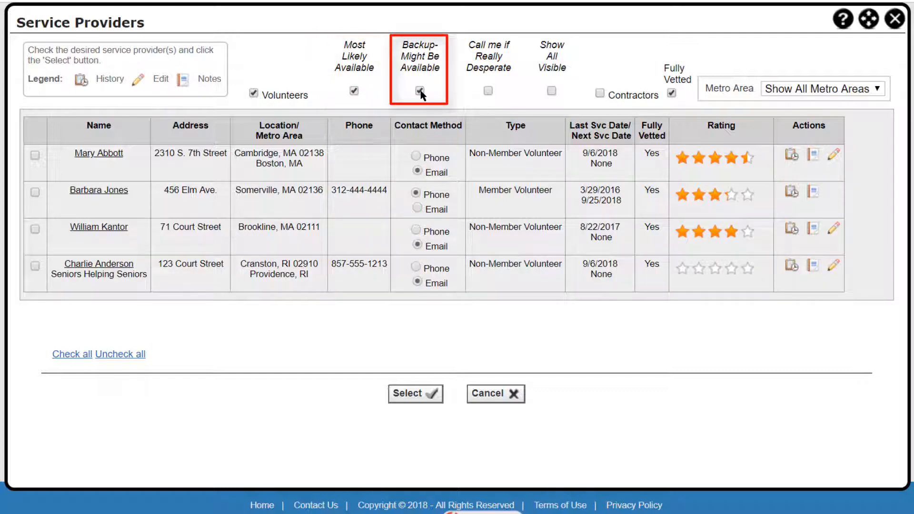
left_click(488, 91)
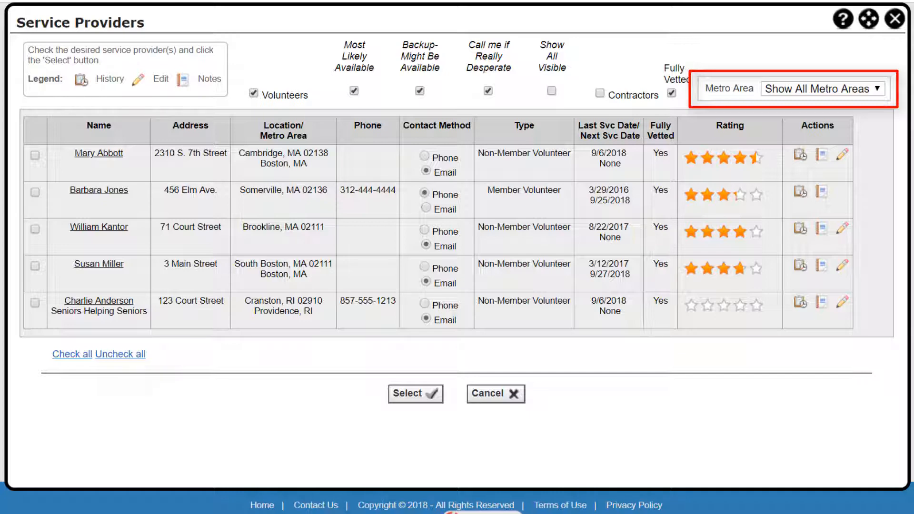
left_click(877, 89)
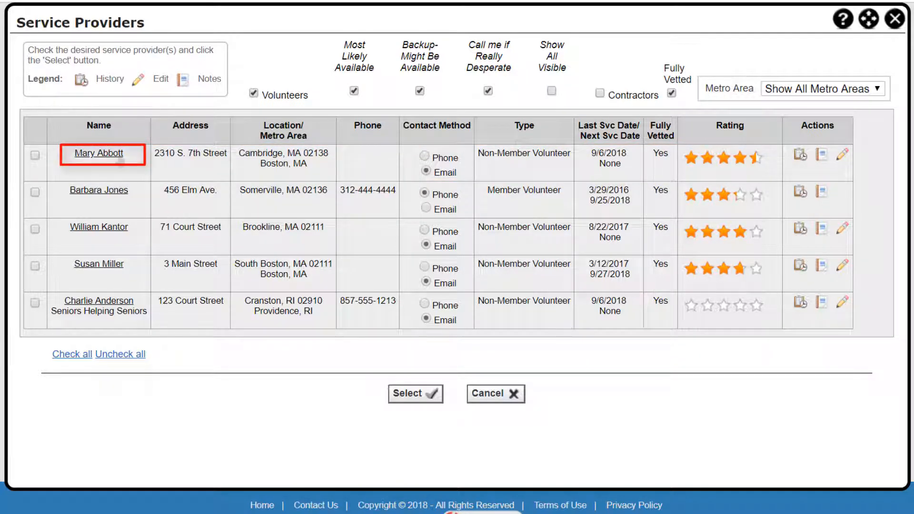
- Review the first listed service provider's contact information, service history and notes
left_click(119, 157)
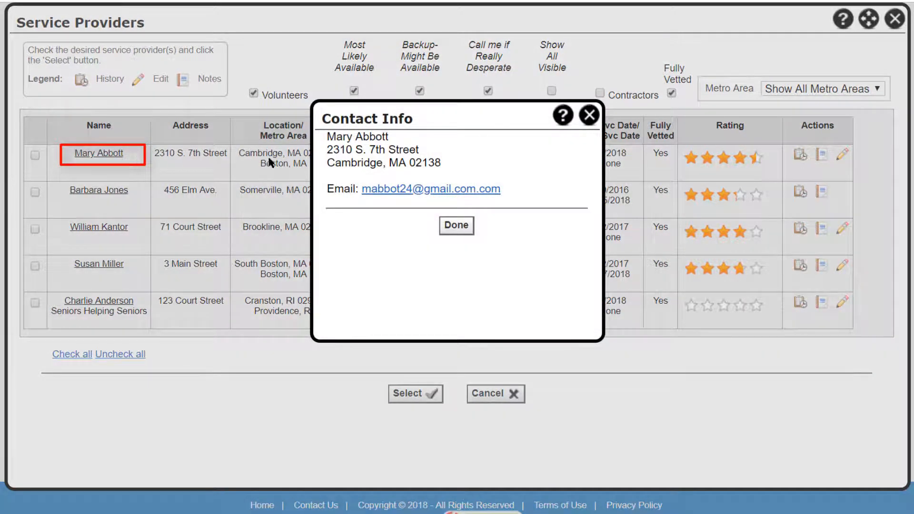
left_click(586, 119)
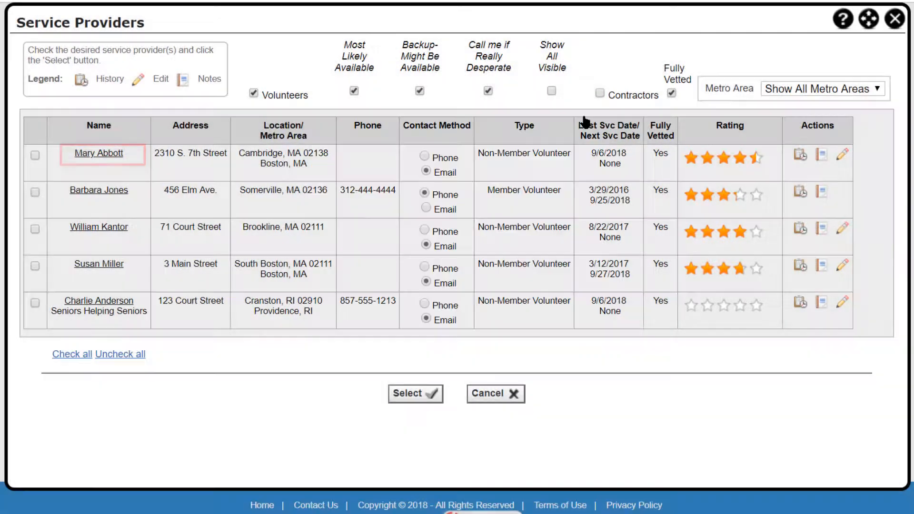
left_click(801, 155)
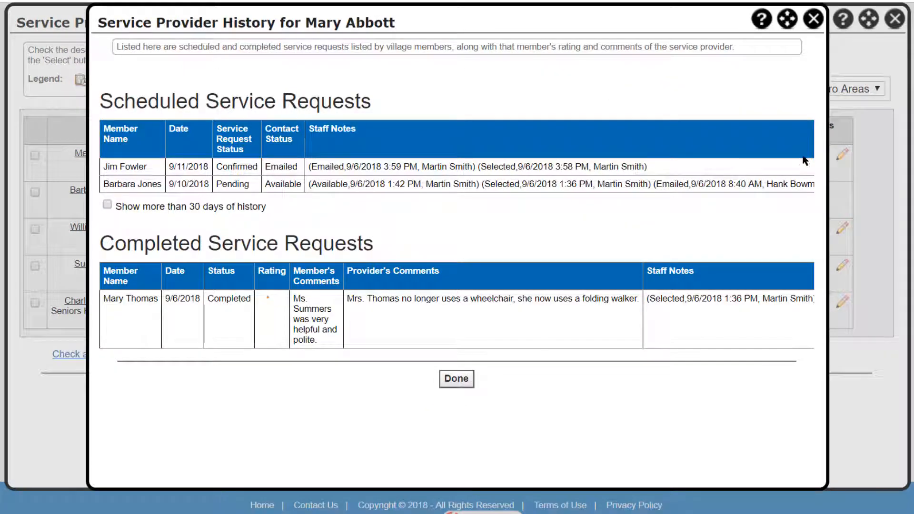
left_click(813, 19)
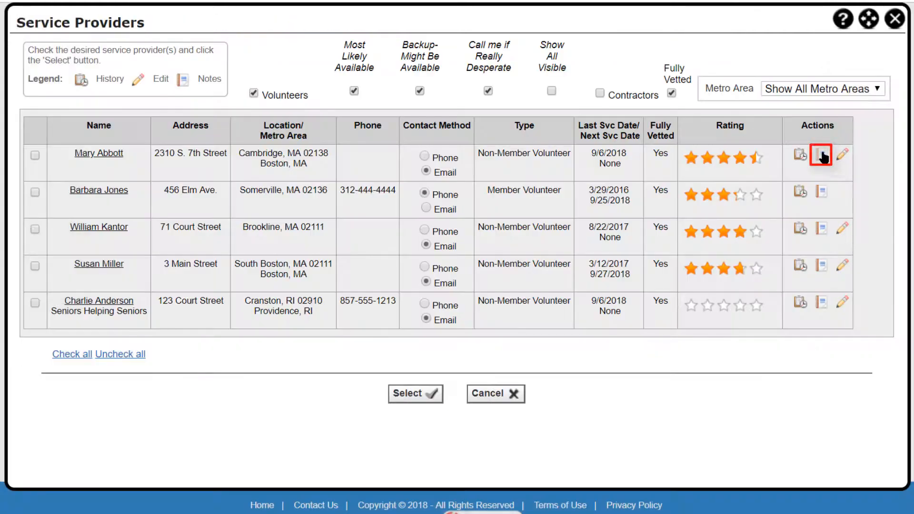
left_click(824, 156)
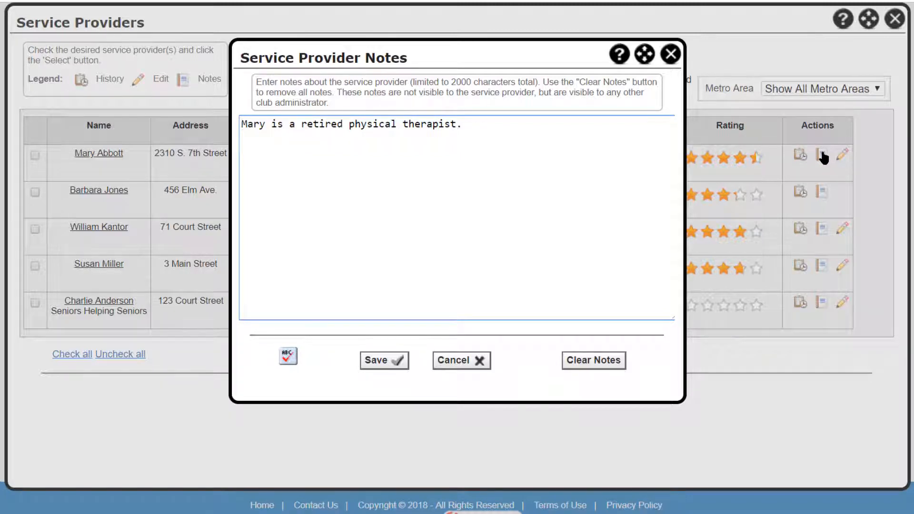
left_click(672, 59)
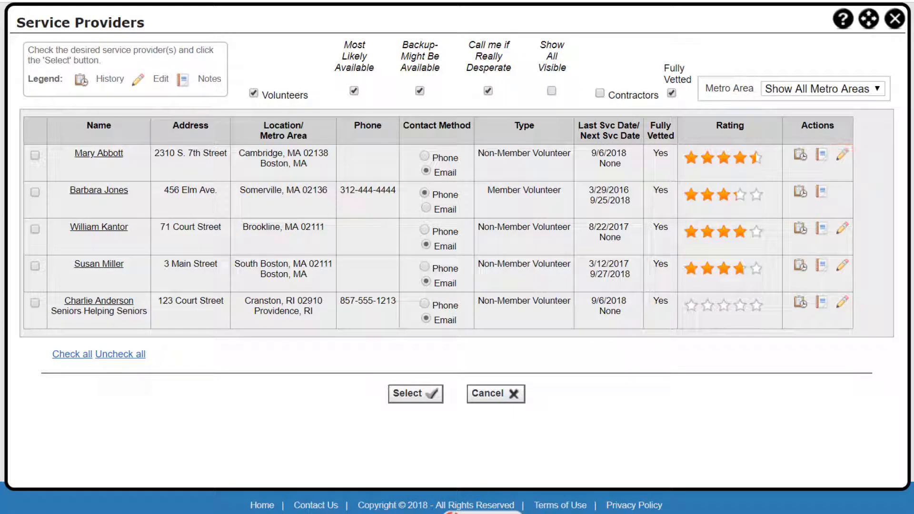
- Add the first four listed volunteers to the request as service providers
left_click(34, 155)
left_click(35, 192)
left_click(35, 229)
left_click(37, 268)
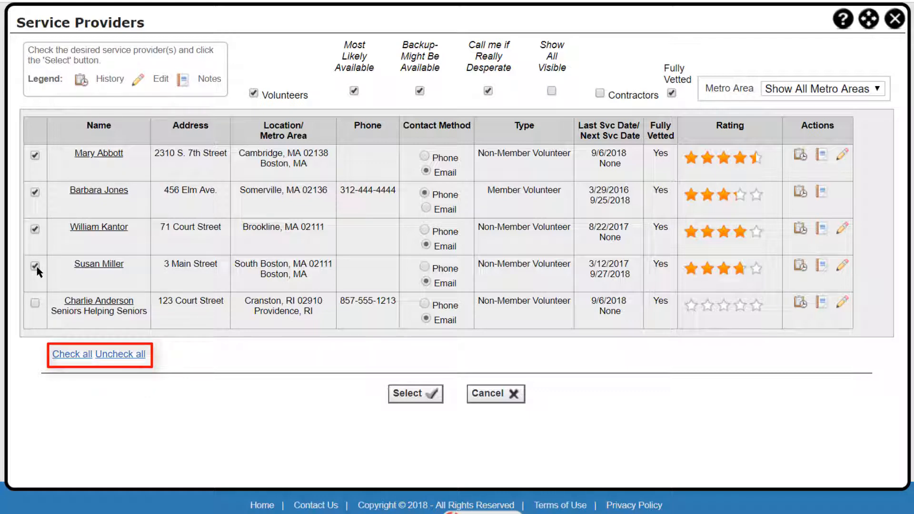
left_click(434, 402)
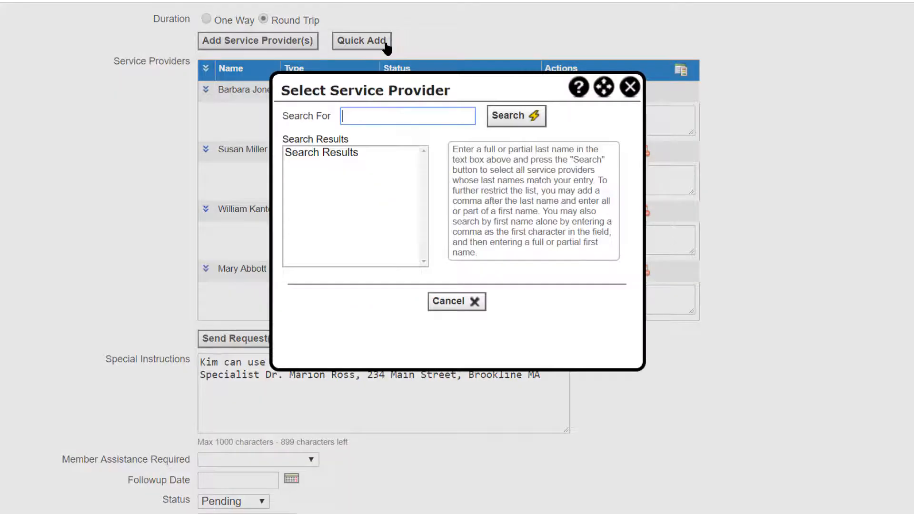
- Quick-add another volunteer to the request's service providers by searching for the volunteer's last name and selecting the match
left_click(387, 45)
type("Baldwin")
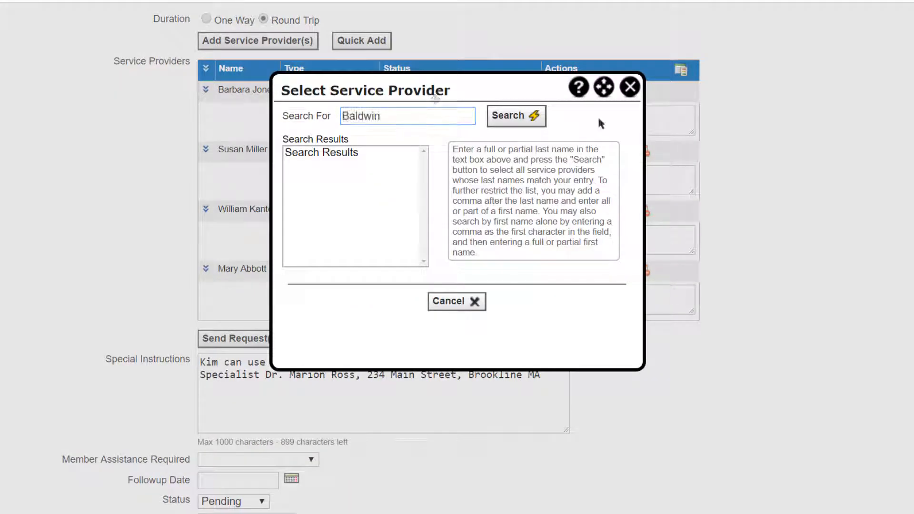
left_click(539, 118)
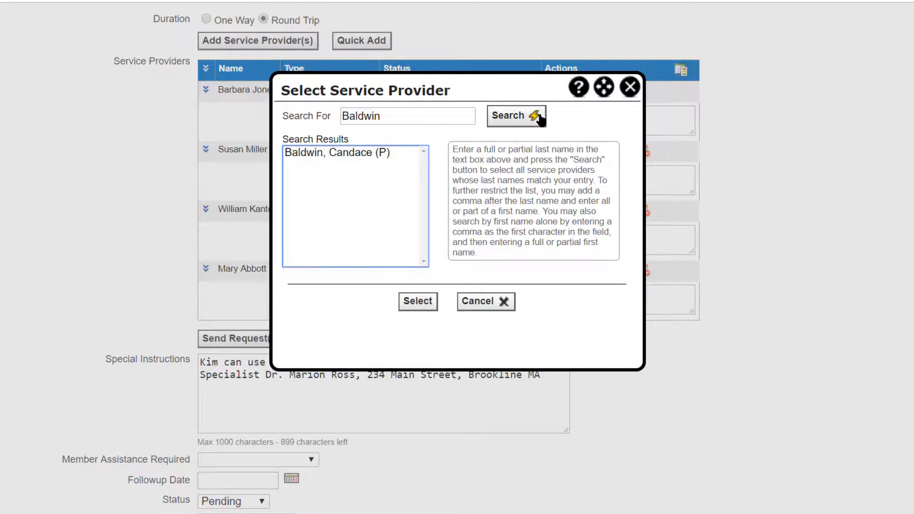
left_click(371, 155)
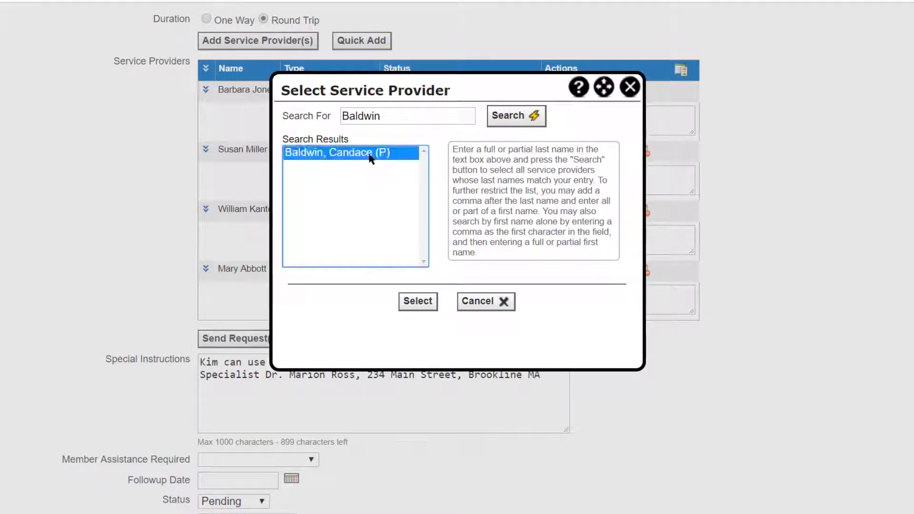
left_click(417, 301)
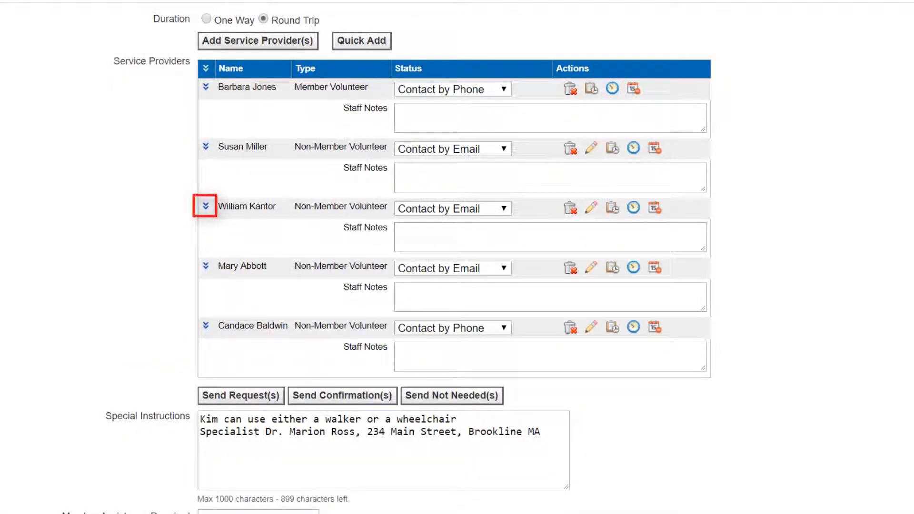
- Review the third listed service provider's contact details, including address and email, and collapse them again
left_click(206, 206)
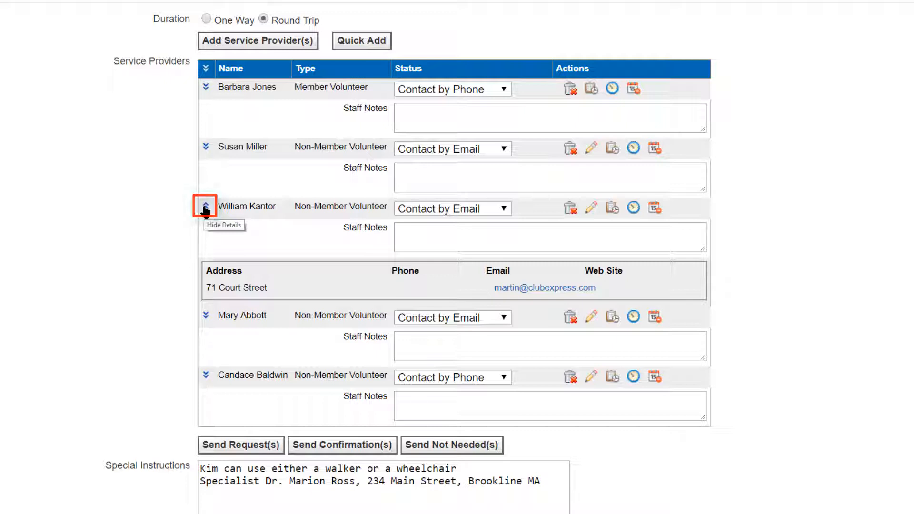
left_click(205, 206)
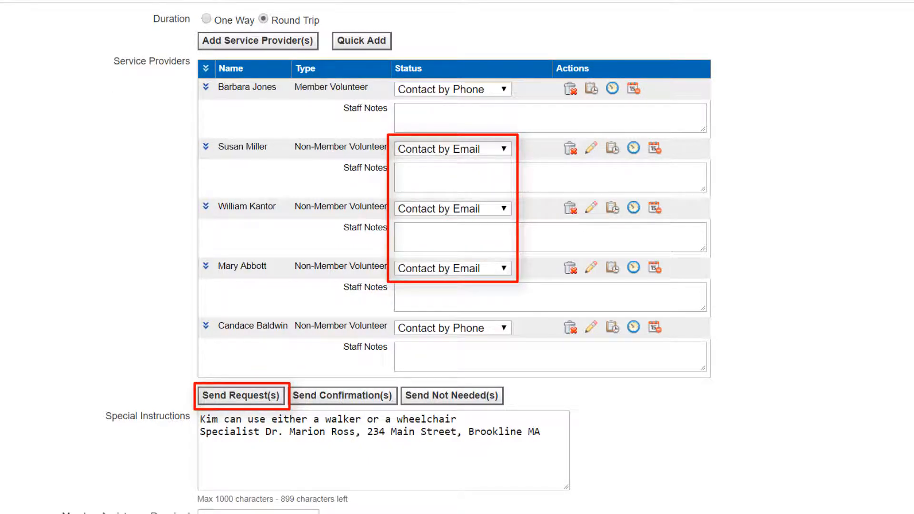
- Set the first listed provider's status to Selected and the second listed provider's status to Not Needed/Notified
left_click(475, 89)
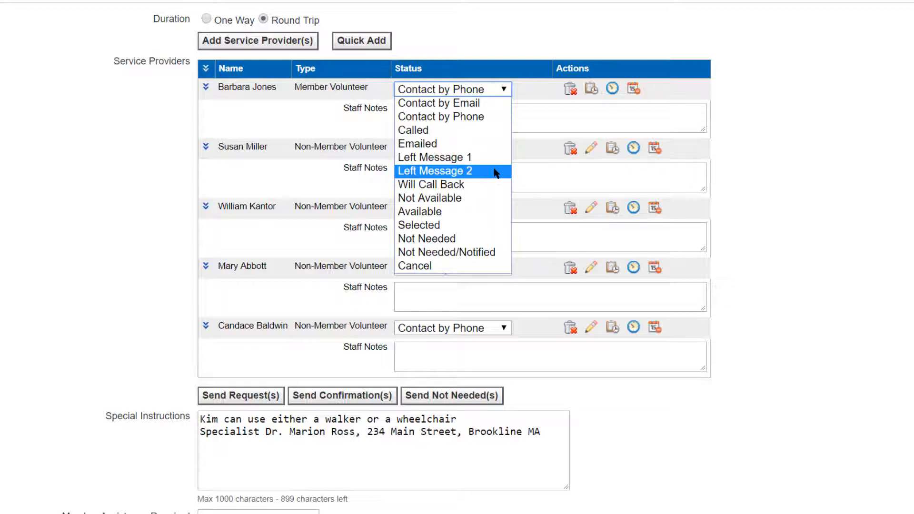
left_click(495, 227)
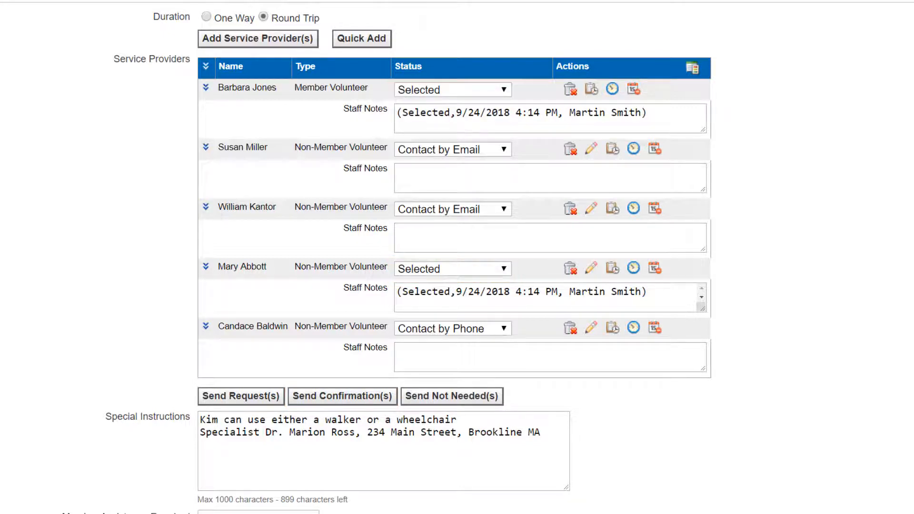
left_click(505, 150)
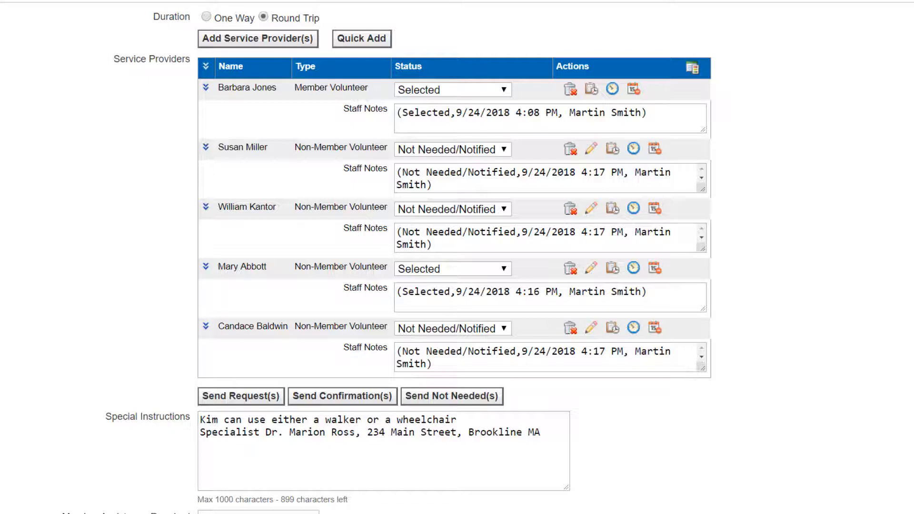
- Change the fourth listed service provider's status to Cancel
left_click(204, 447)
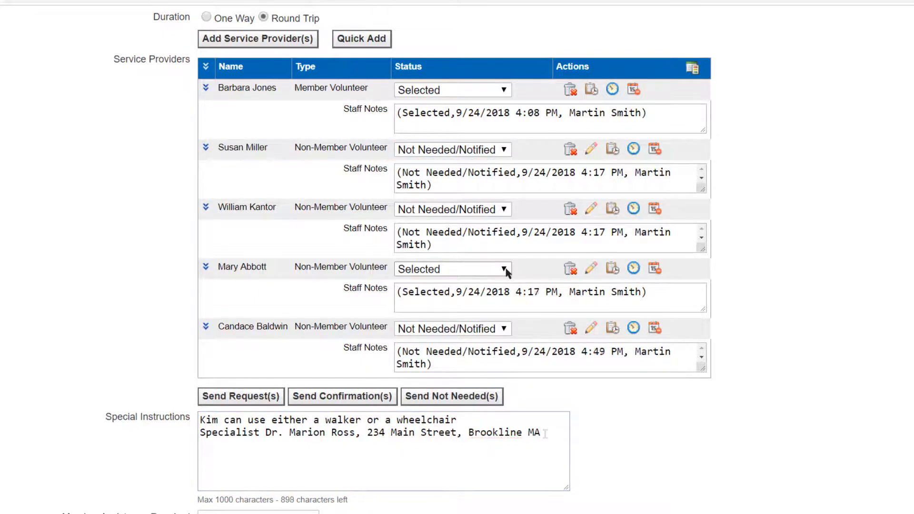
left_click(505, 270)
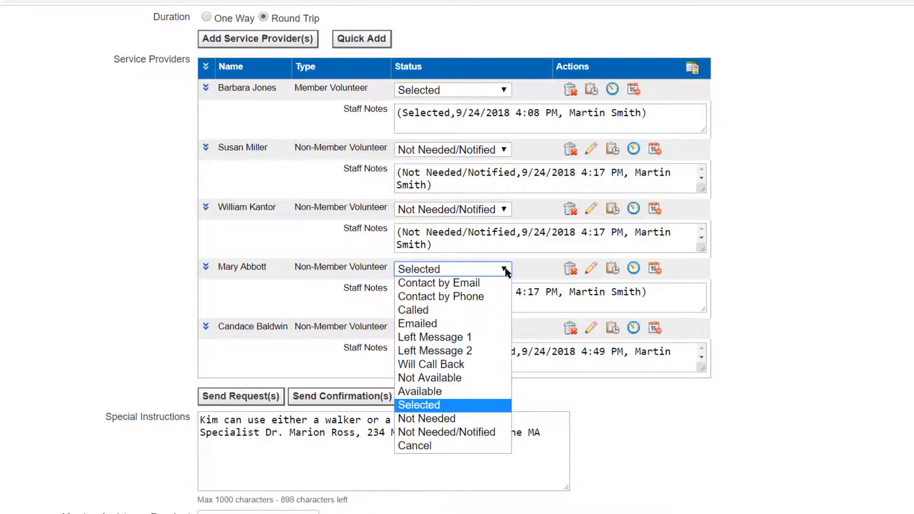
left_click(423, 447)
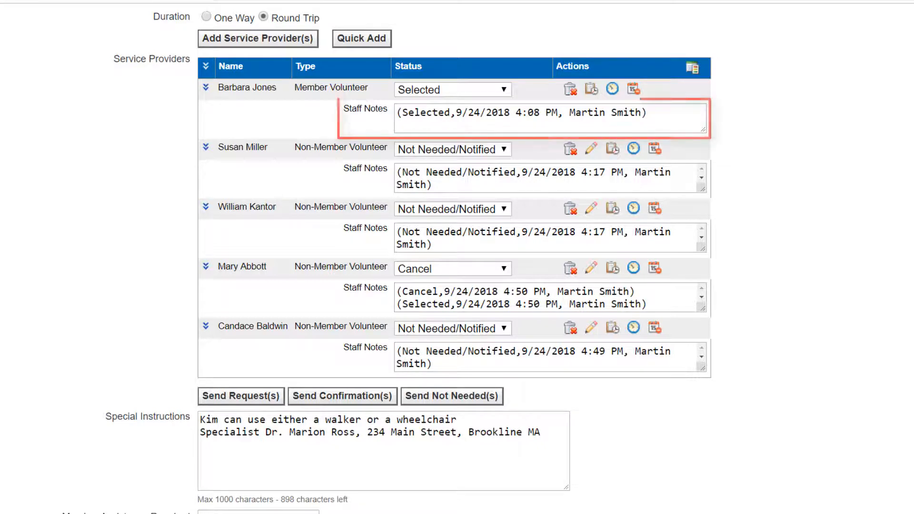
- Add a staff note for the first listed provider, by first name, saying she "will be using her van for this trip."
left_click(398, 125)
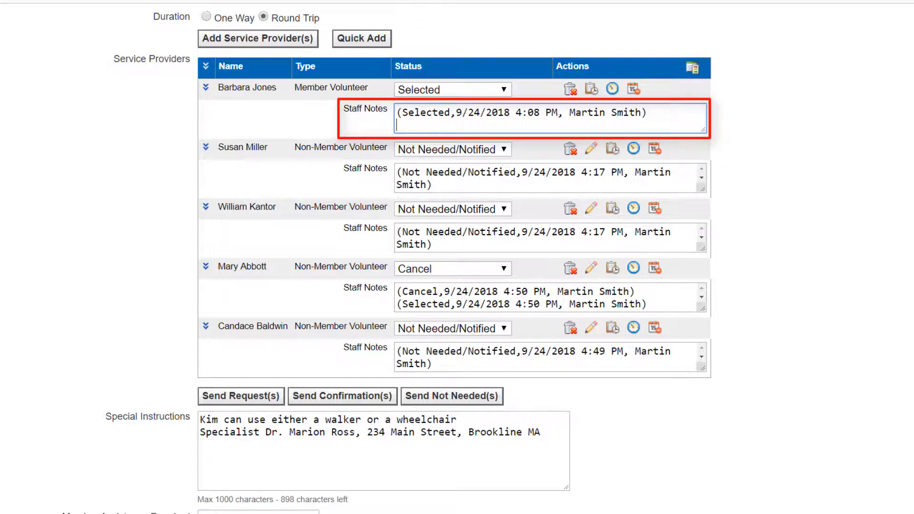
type("Barbara will be usin")
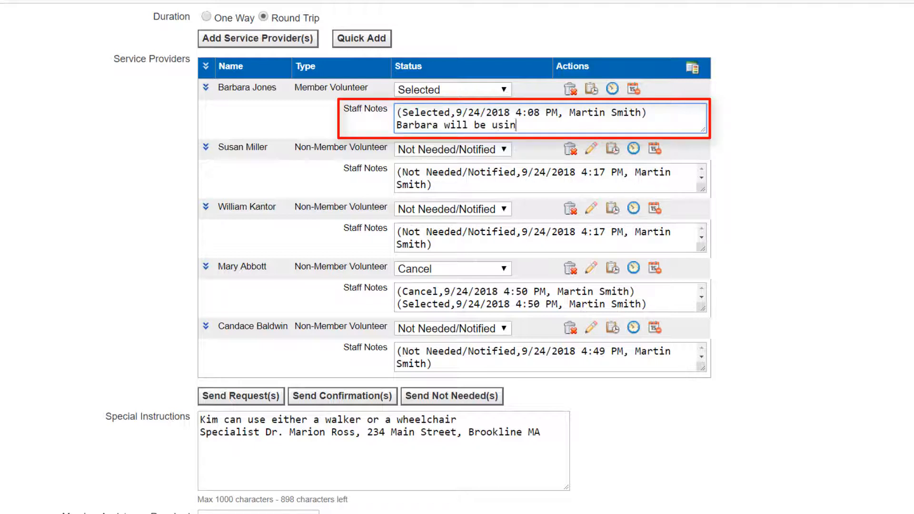
type("g her van for this trip")
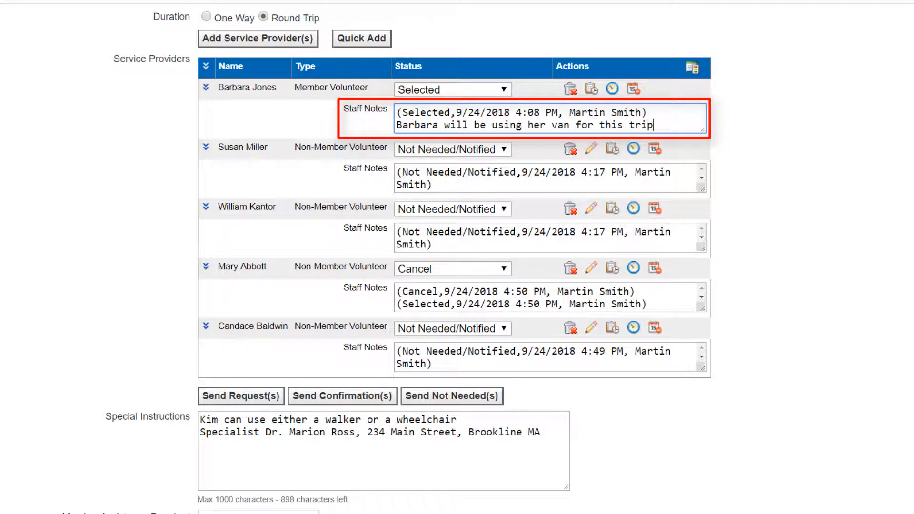
type(".")
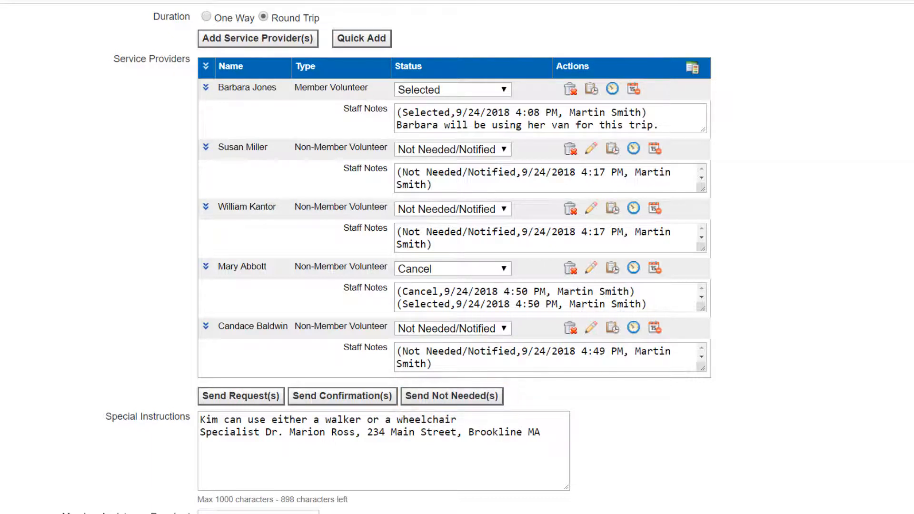
- Add a line to the special instructions saying that the member, by first name, "requested a van if possible."
scroll(454, 257, "down", 4)
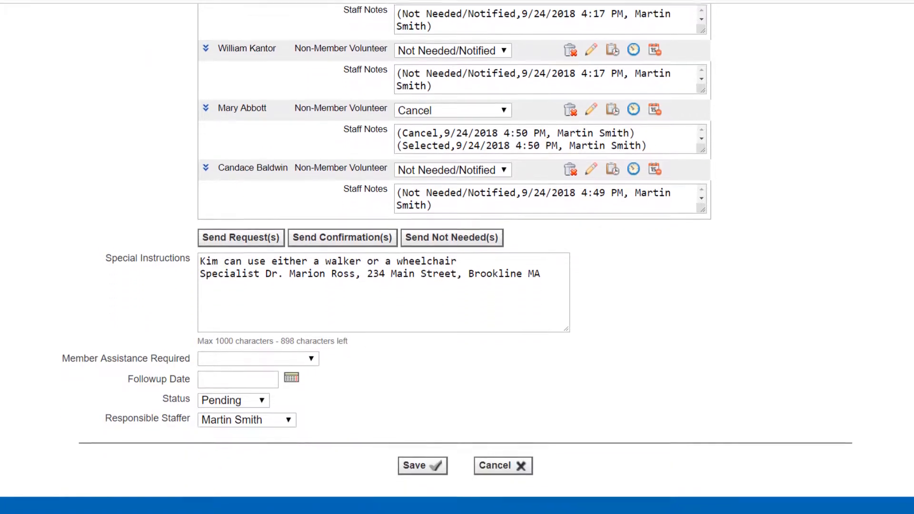
left_click(202, 272)
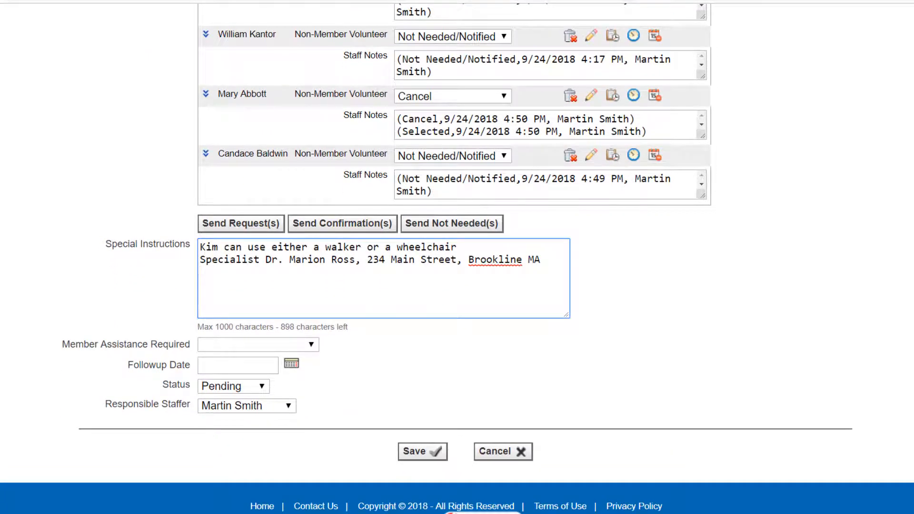
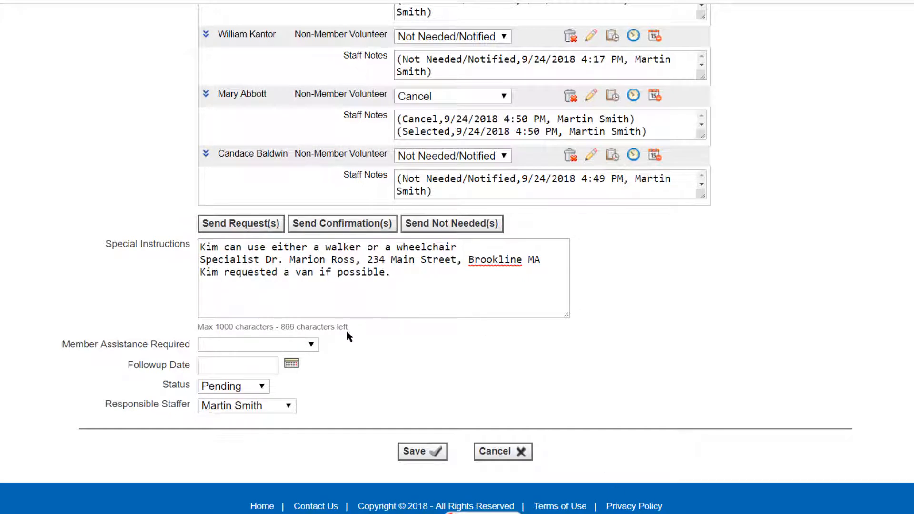
- Set the required member assistance to Walker and the followup date to 10/04/2018
left_click(312, 346)
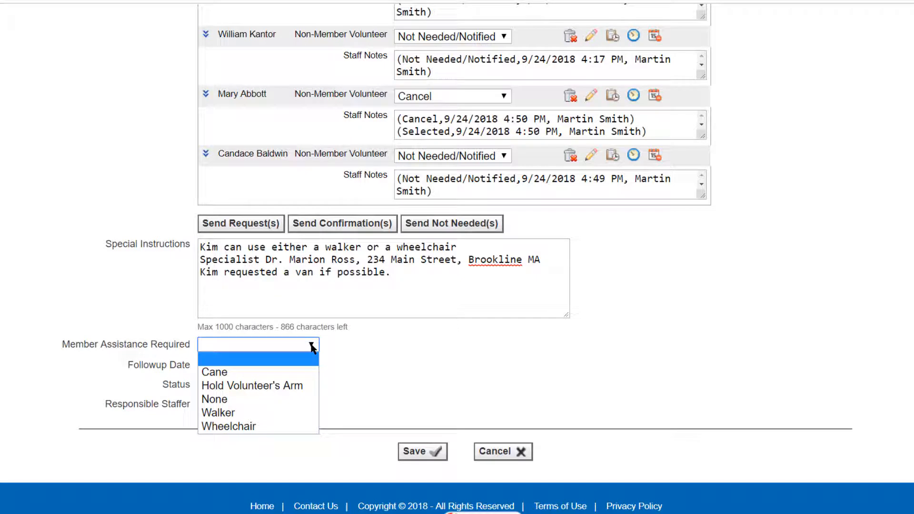
left_click(289, 414)
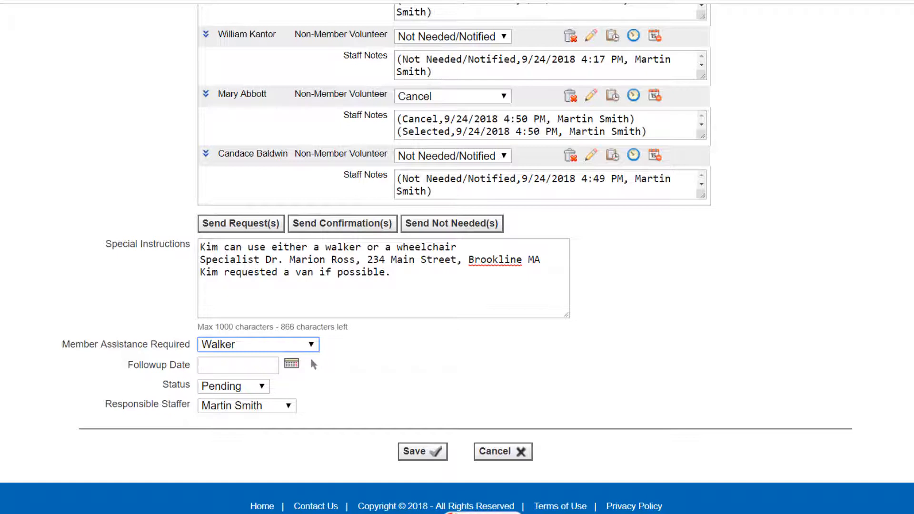
left_click(291, 364)
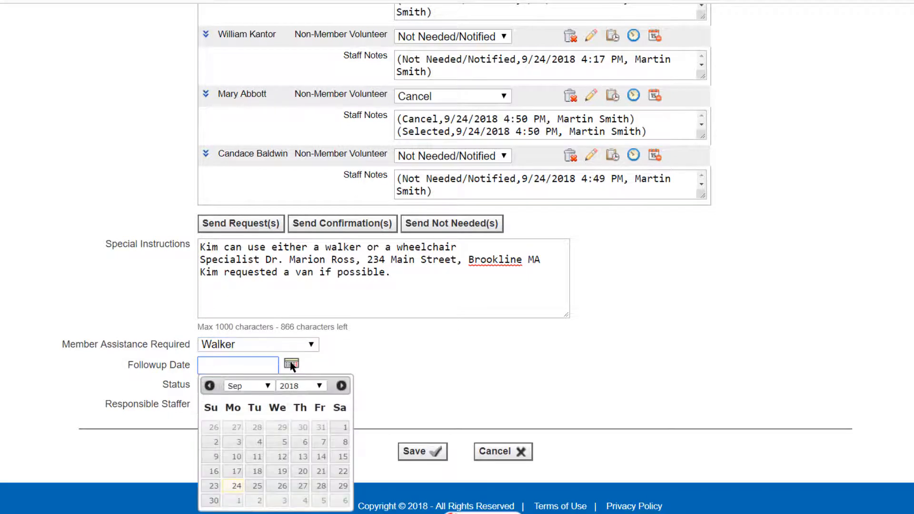
left_click(305, 501)
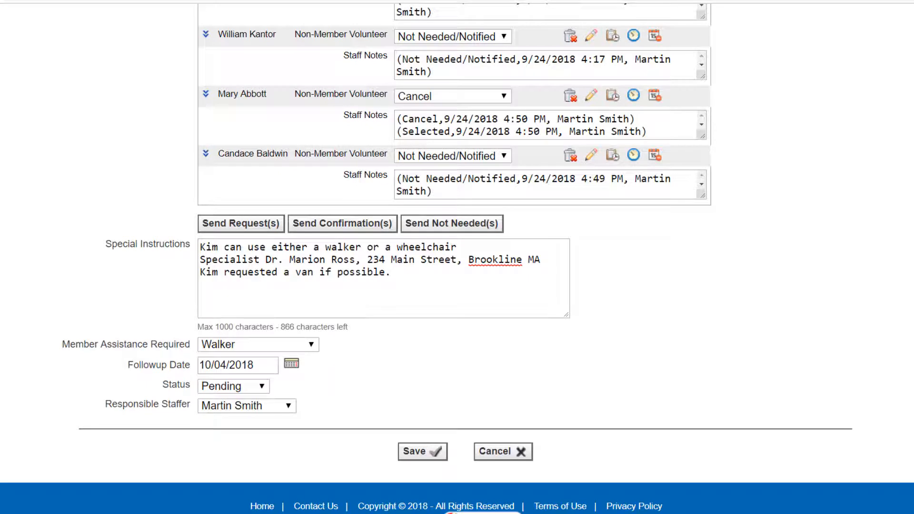
- Set the request's status to Cancelled and look through the available cancellation reasons without choosing one
left_click(262, 387)
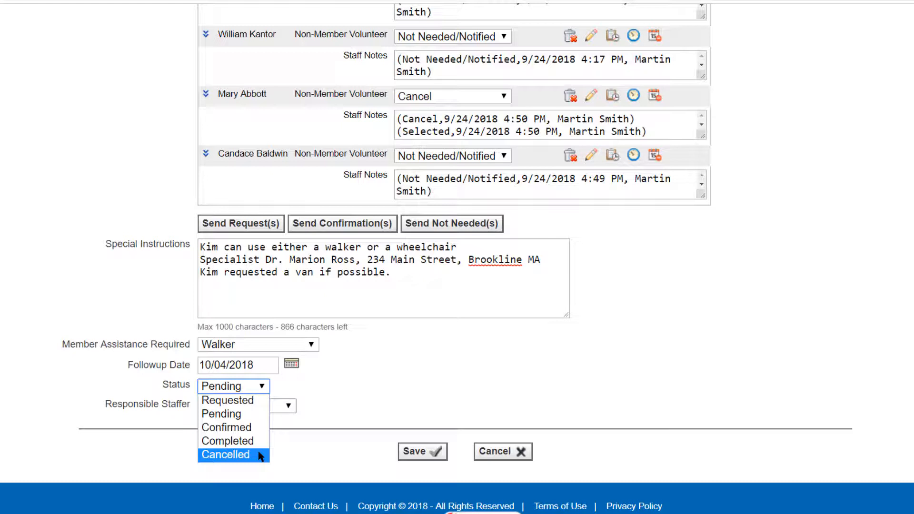
left_click(241, 454)
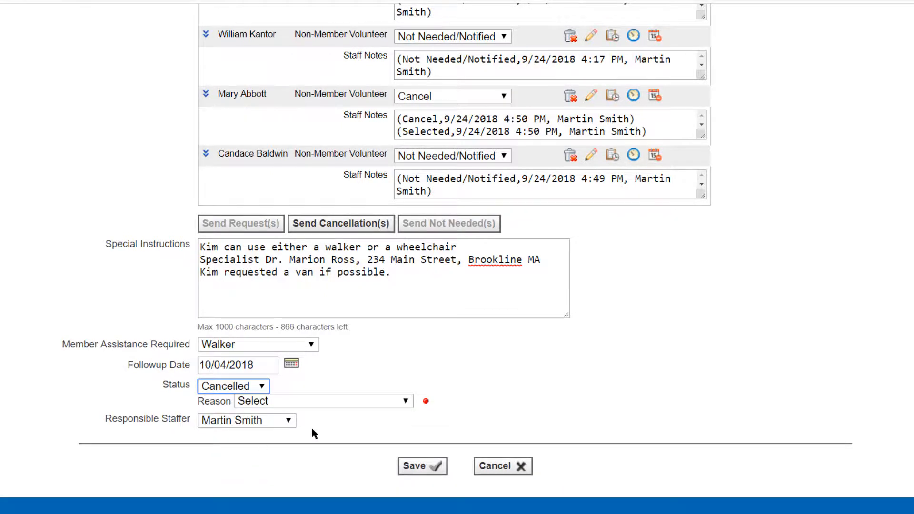
left_click(406, 402)
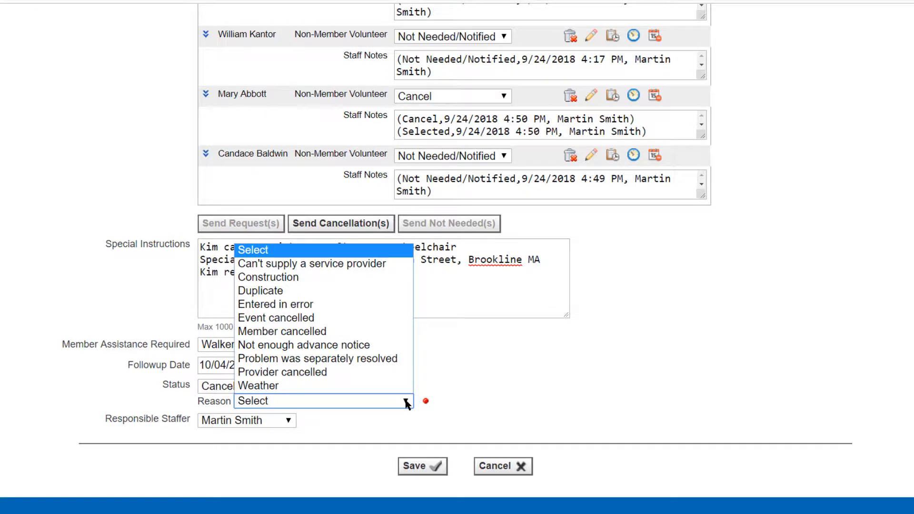
left_click(406, 403)
- Set the request's status to Confirmed
left_click(262, 386)
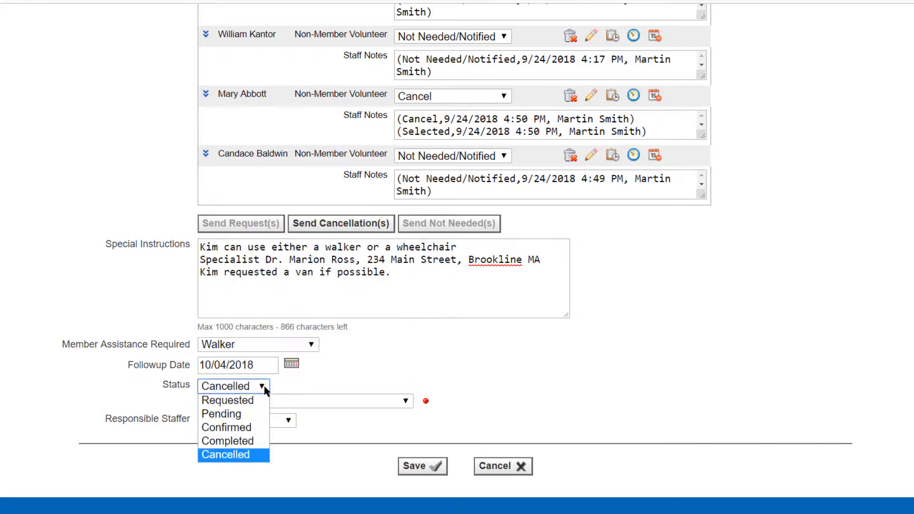
left_click(253, 427)
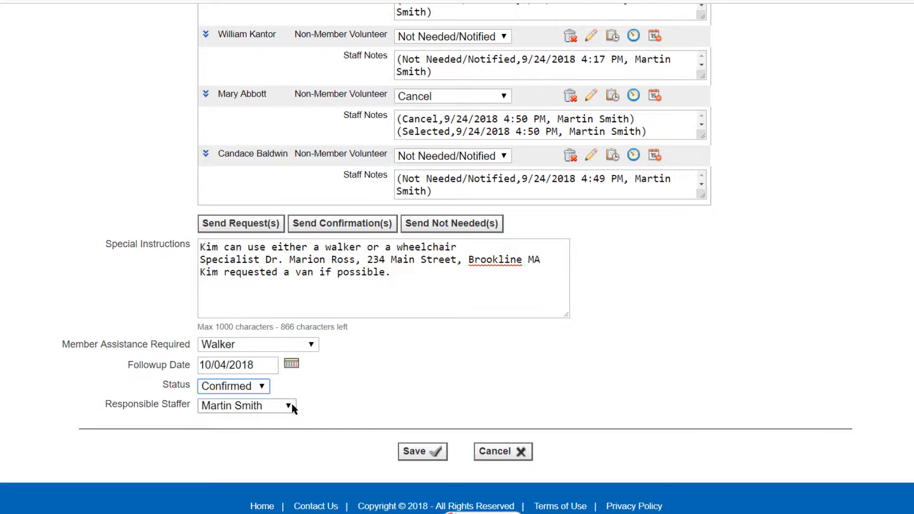
left_click(262, 387)
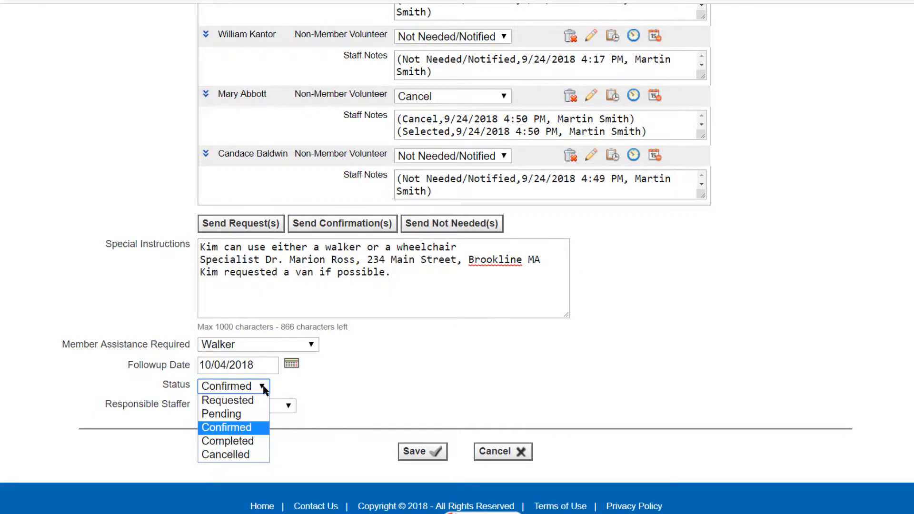
left_click(260, 428)
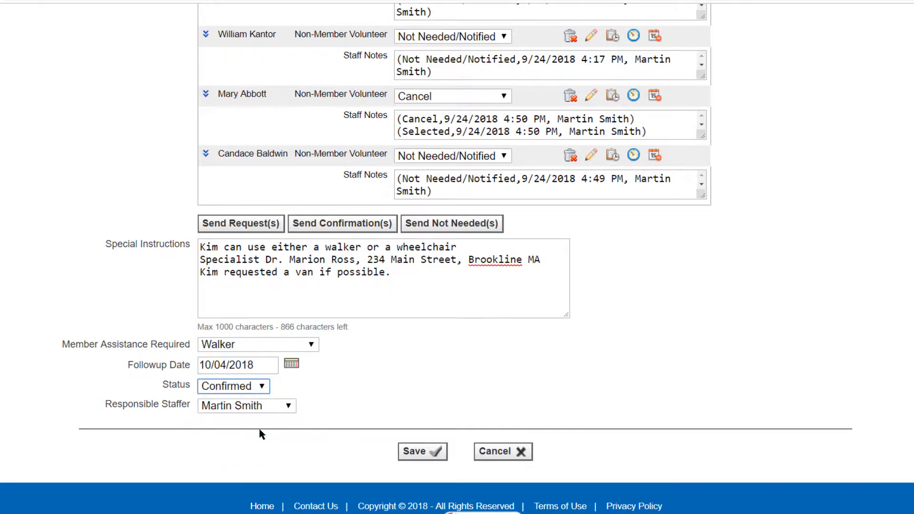
- Assign the second staffer in the list as the responsible staffer and save the service request
left_click(289, 408)
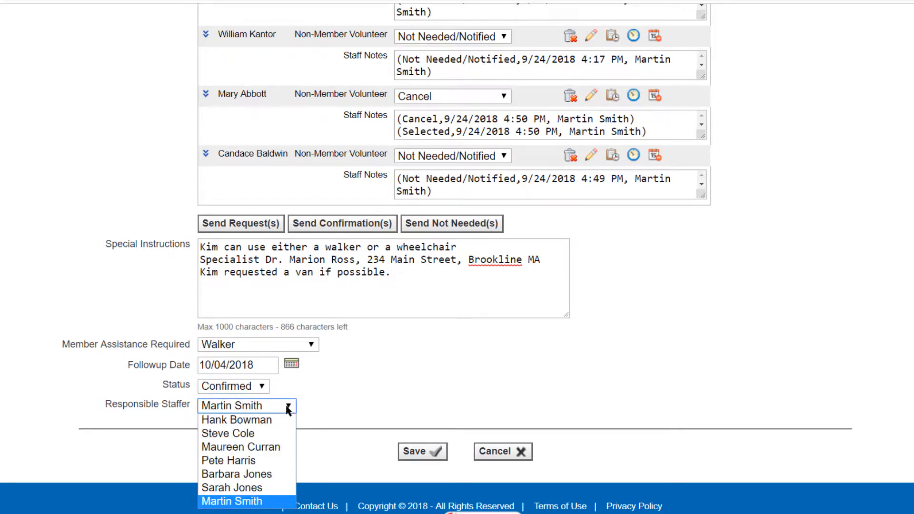
left_click(270, 434)
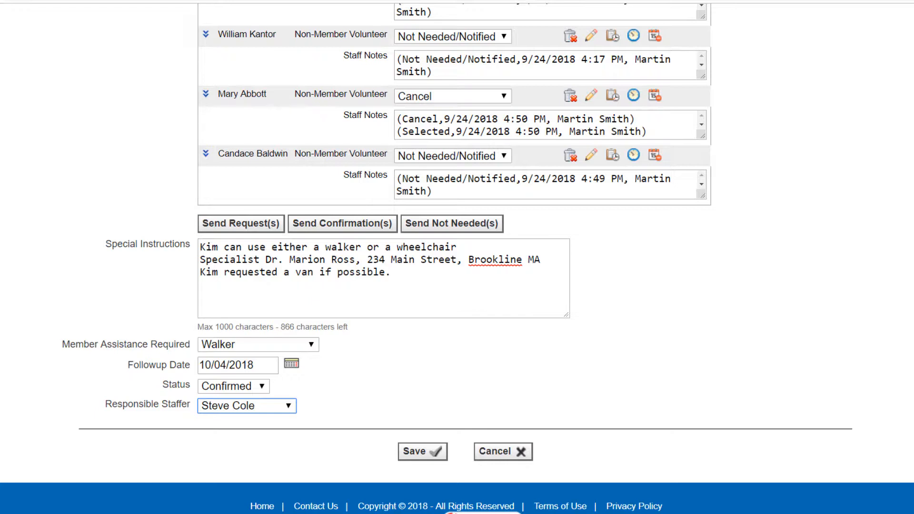
left_click(421, 455)
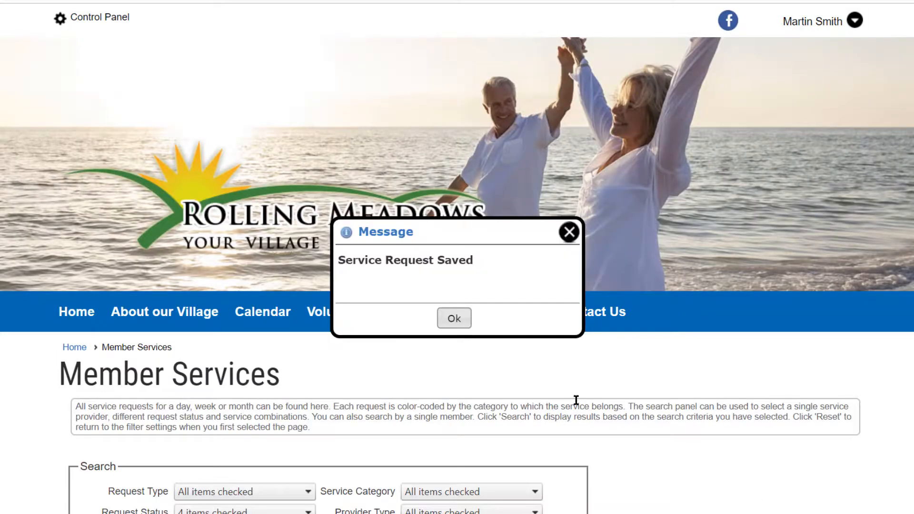
- Dismiss the save message, start a new Member's Home Request, and choose the second member in the surname search results as the requesting member
left_click(466, 329)
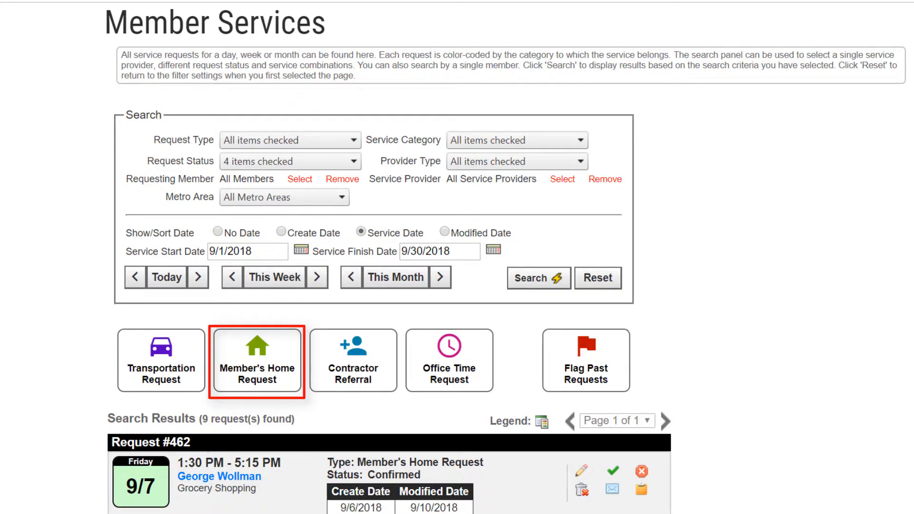
left_click(257, 379)
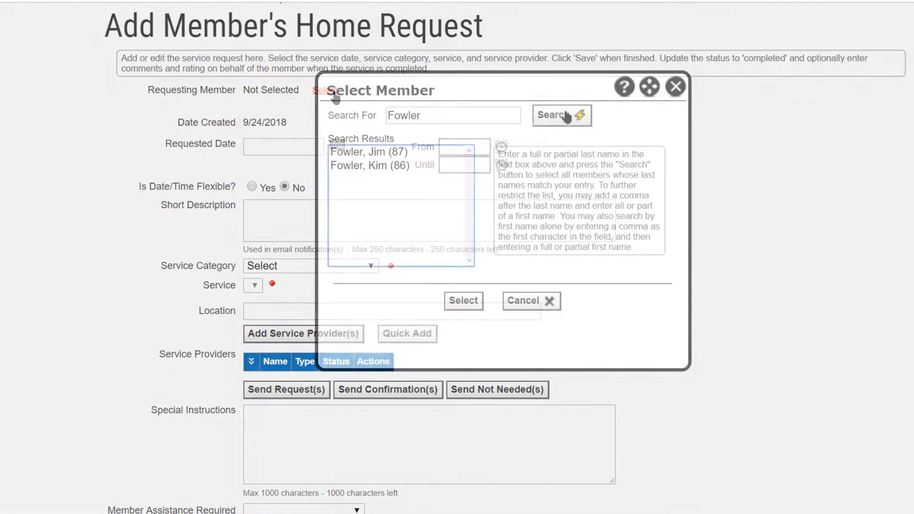
left_click(381, 166)
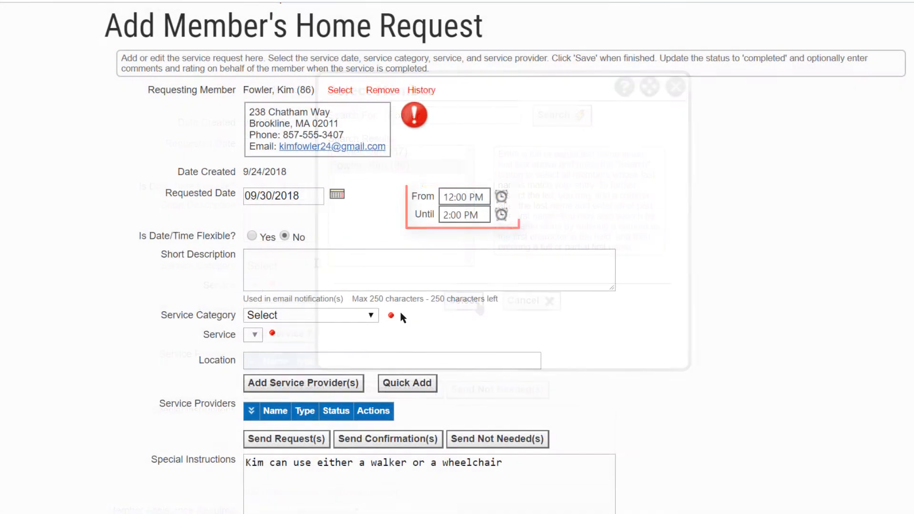
- Enter "Light housework" as the short description of the home request
left_click(320, 263)
type("Light housef")
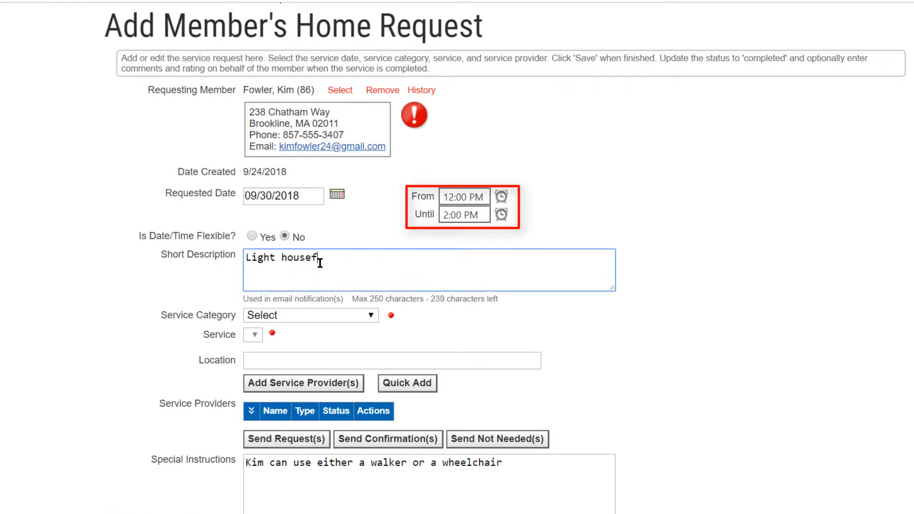
key("BackSpace")
type("work")
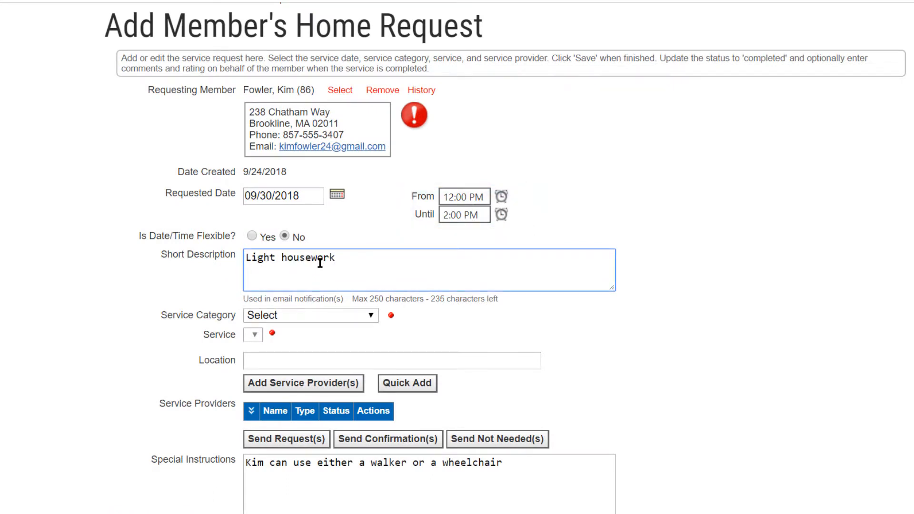
- Set the request's service category to Indoor Home Services and its service to House Cleaning
left_click(374, 317)
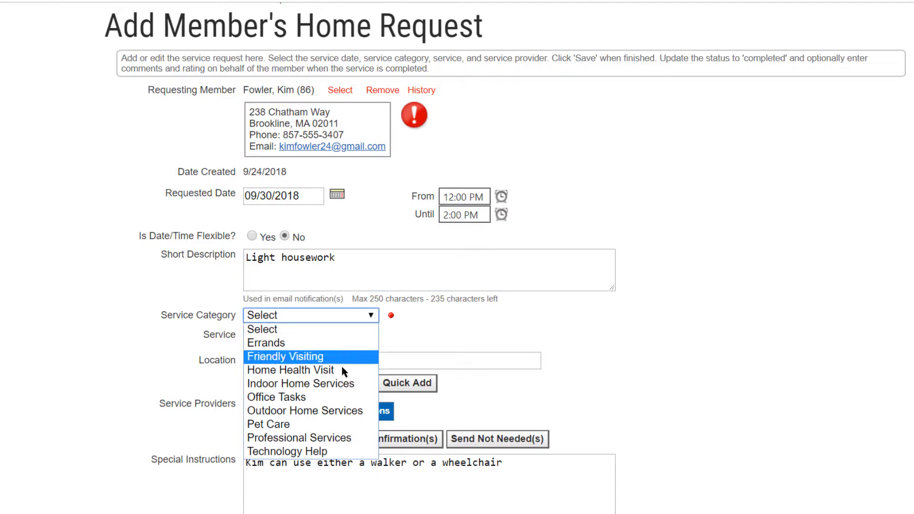
left_click(340, 383)
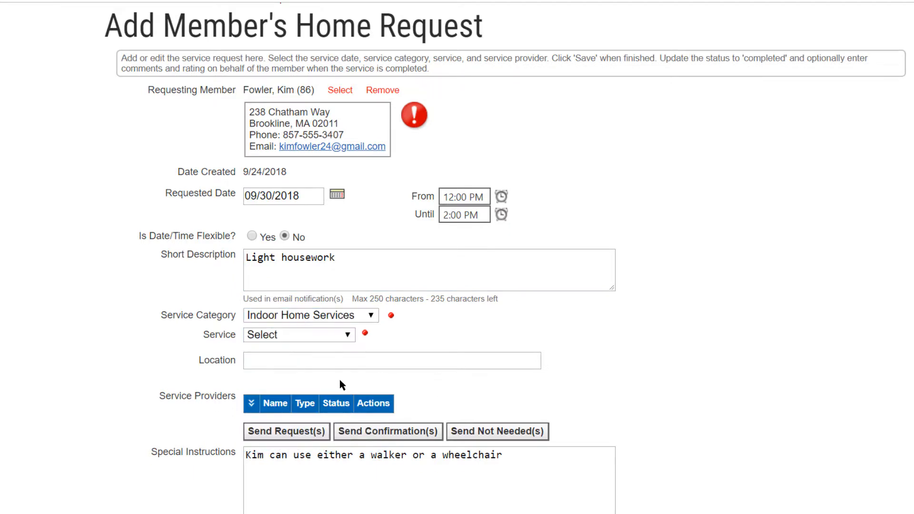
left_click(348, 335)
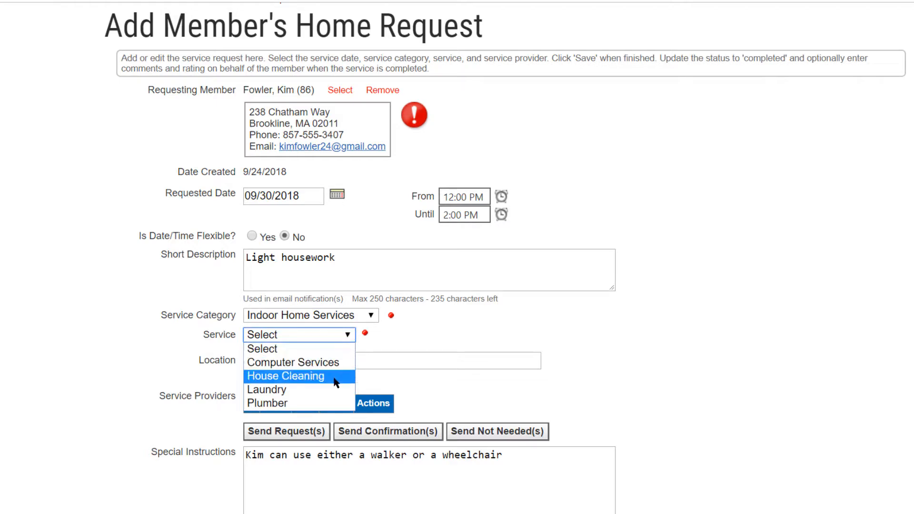
left_click(333, 376)
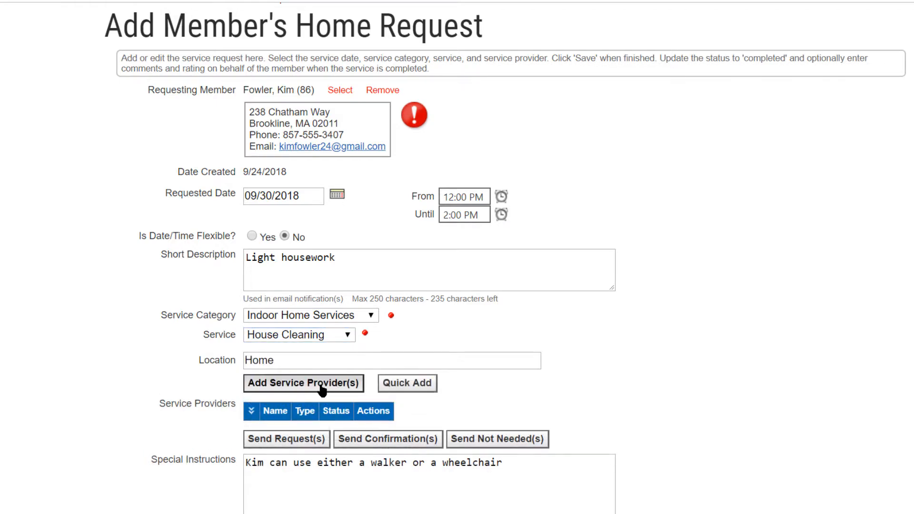
- Add Mary's Cleaning Company as a service provider for the house cleaning request
left_click(302, 385)
left_click(408, 393)
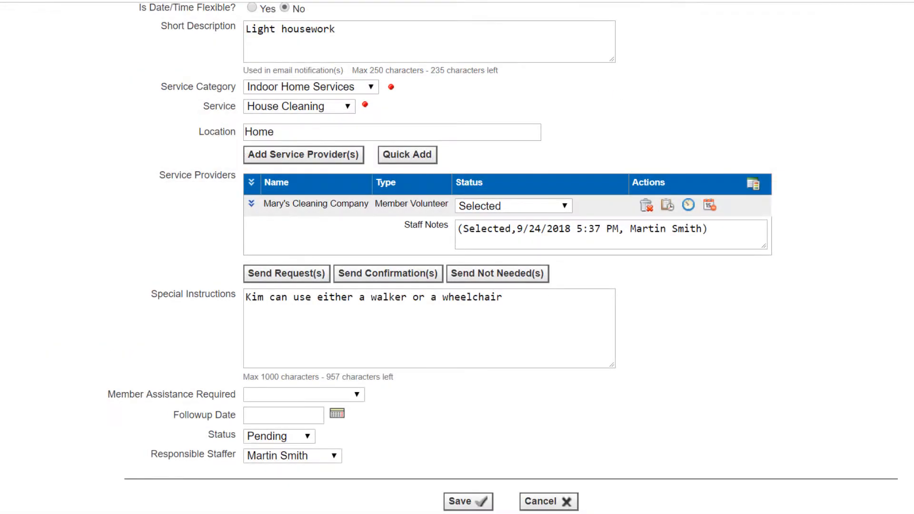